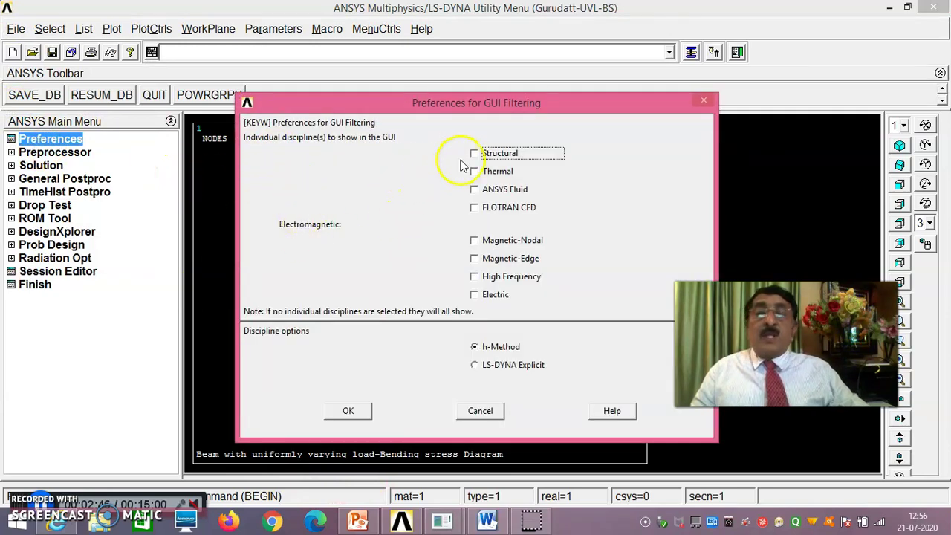
# Confirm the Structural discipline filter and define element type 1 as Beam, 2 node 188.
pyautogui.click(347, 410)
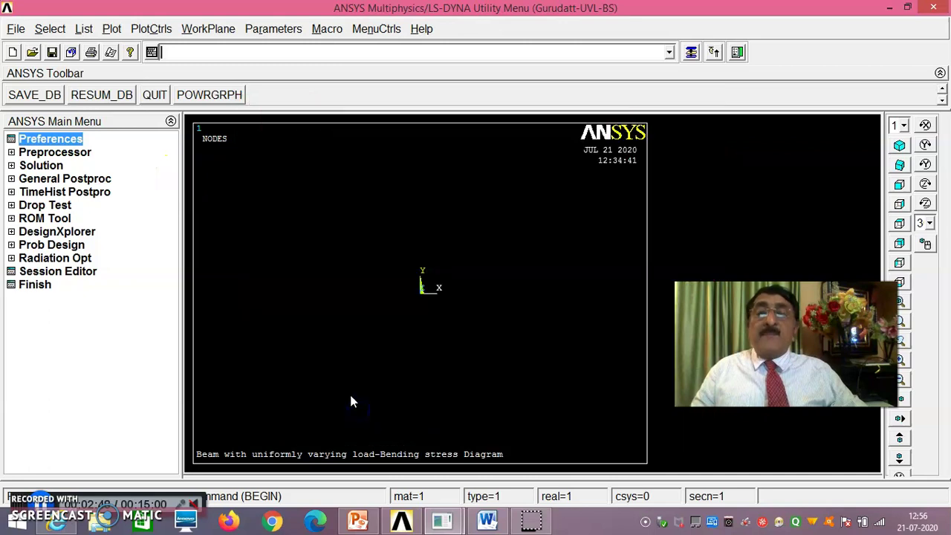
pyautogui.click(69, 152)
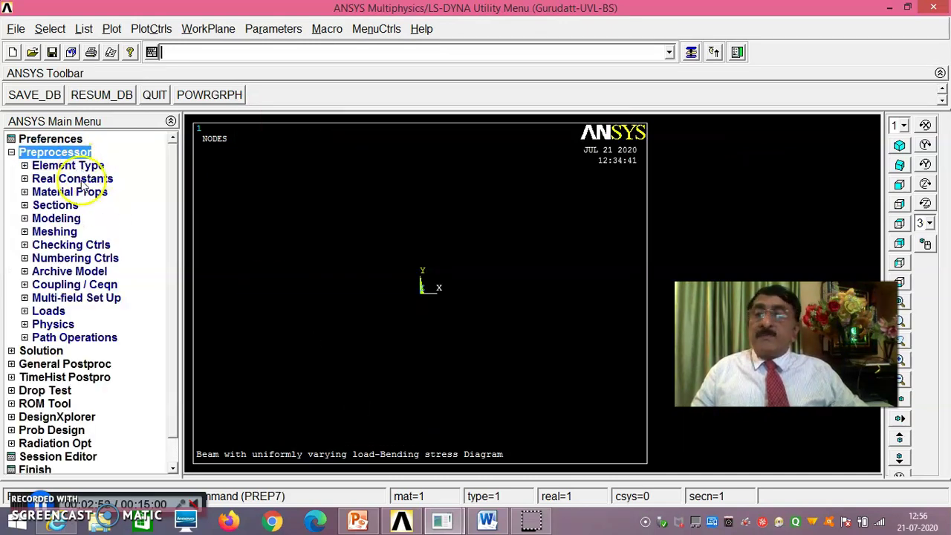
pyautogui.click(81, 166)
pyautogui.click(88, 180)
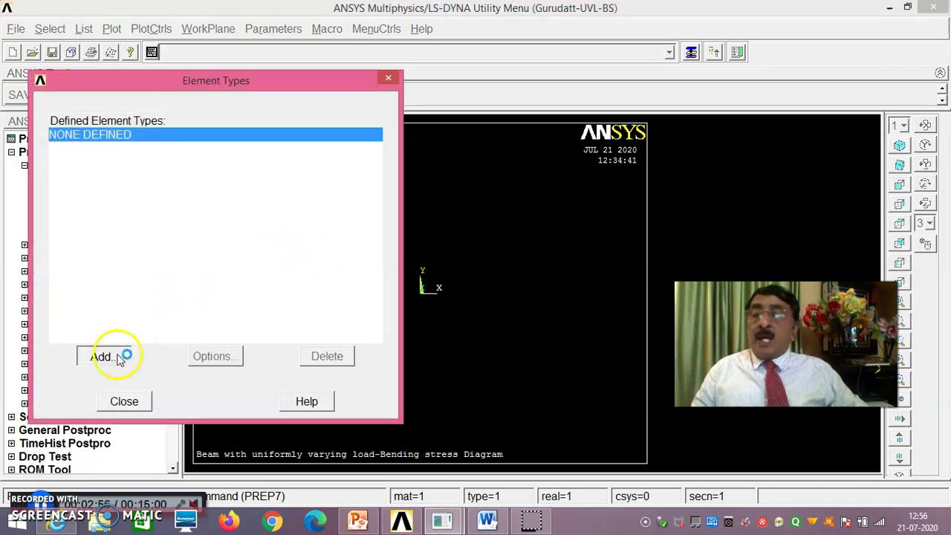
pyautogui.click(115, 356)
pyautogui.click(506, 235)
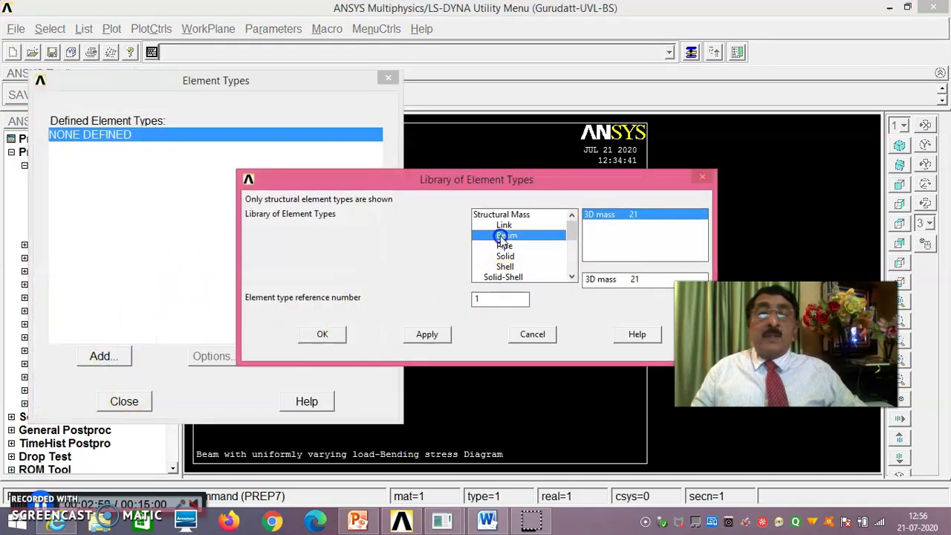
pyautogui.click(602, 226)
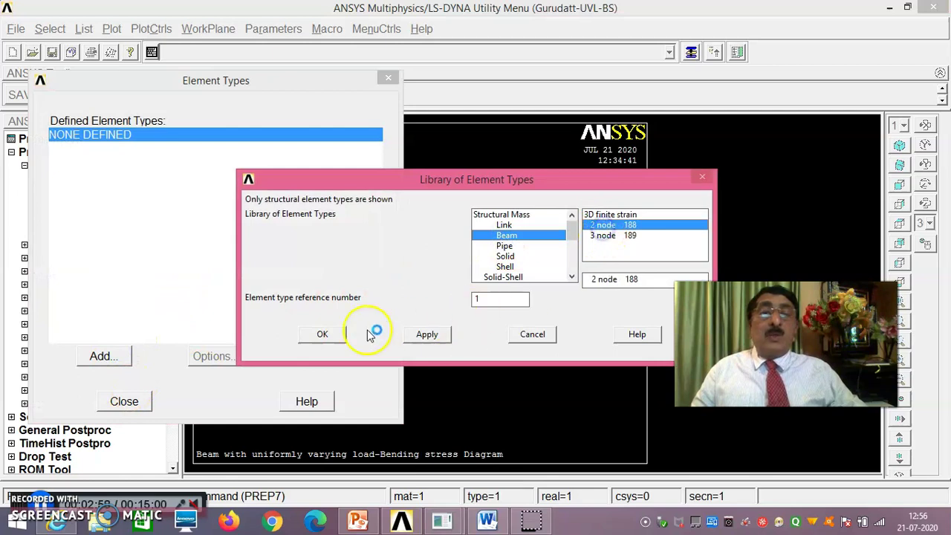
pyautogui.click(327, 334)
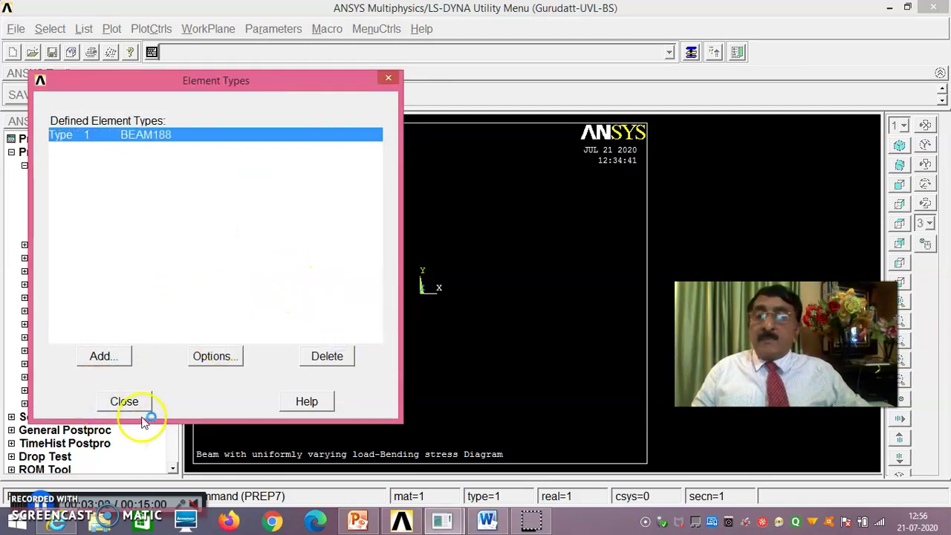
pyautogui.click(124, 401)
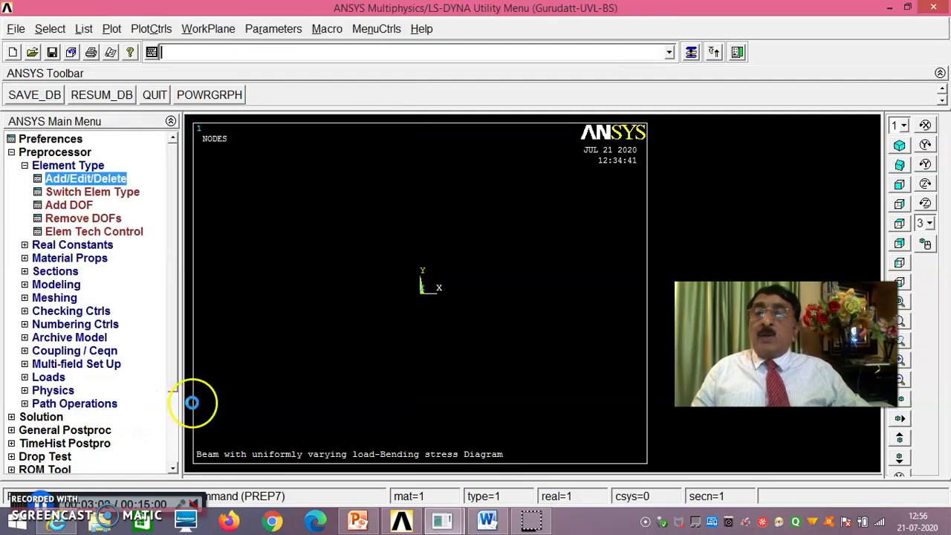
# Define material model 1 as structural linear elastic isotropic with EX 210e9 and PRXY 0.27, and exit the material definition.
pyautogui.click(87, 262)
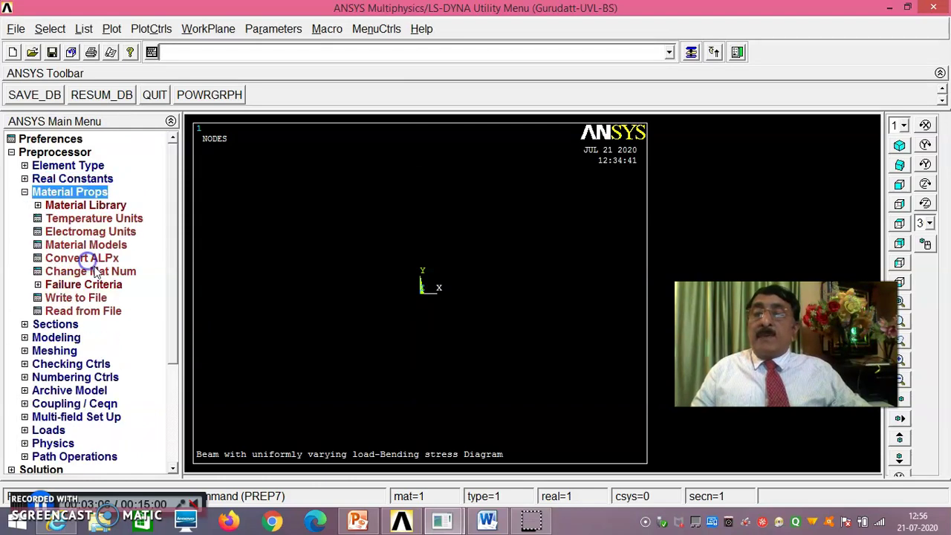
pyautogui.click(92, 247)
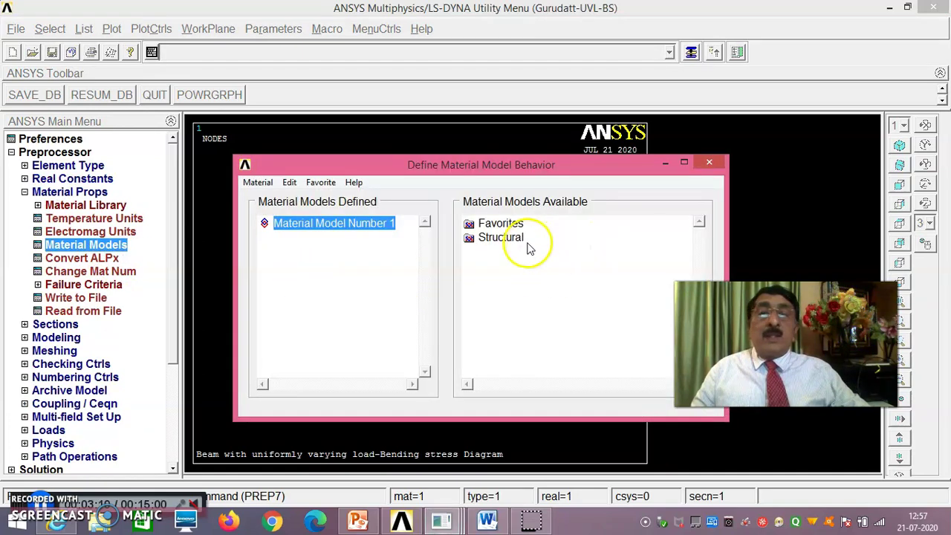
pyautogui.doubleClick(518, 237)
pyautogui.doubleClick(520, 252)
pyautogui.doubleClick(536, 265)
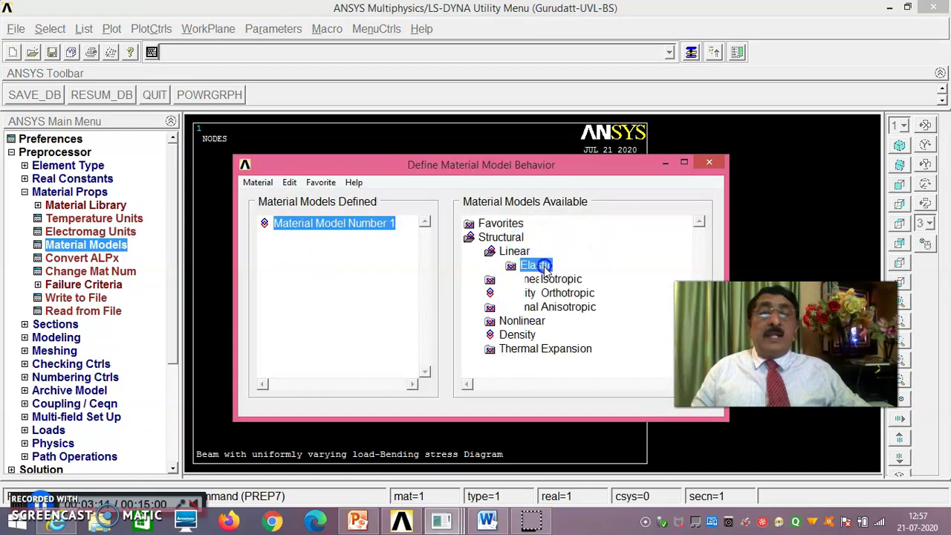
pyautogui.click(561, 279)
pyautogui.doubleClick(562, 280)
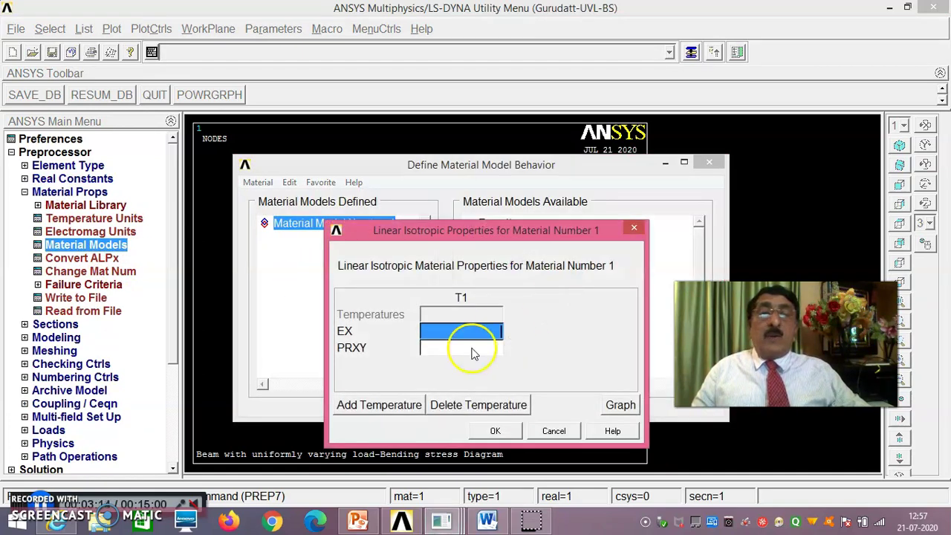
pyautogui.write('210e9')
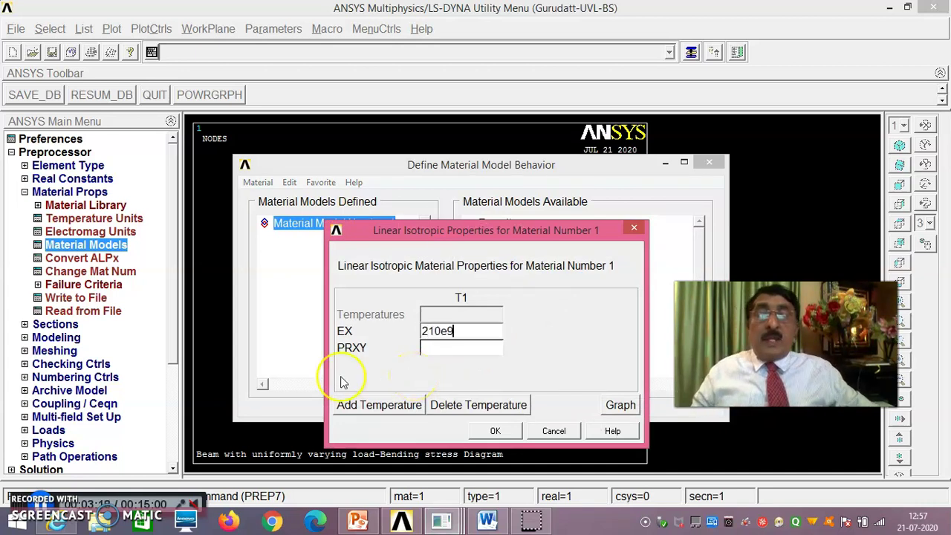
pyautogui.click(435, 351)
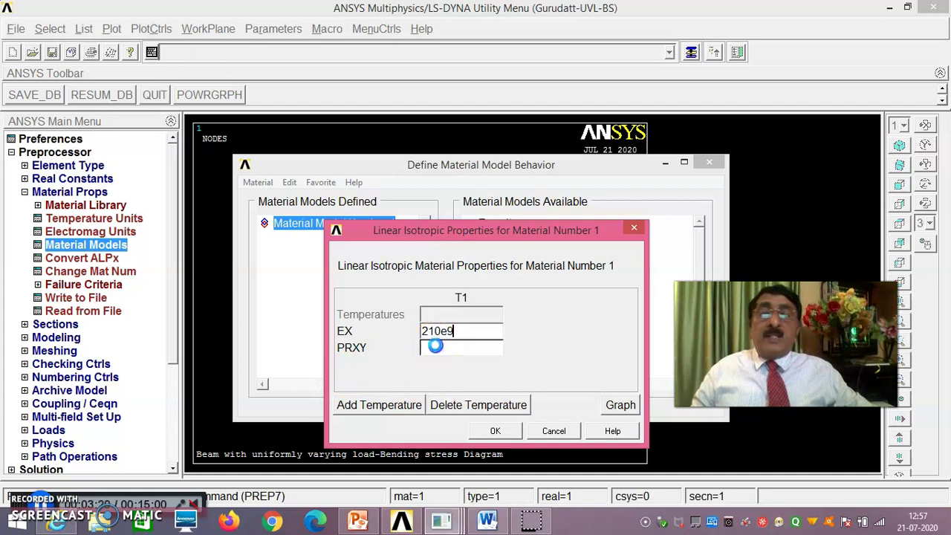
pyautogui.write('0.27')
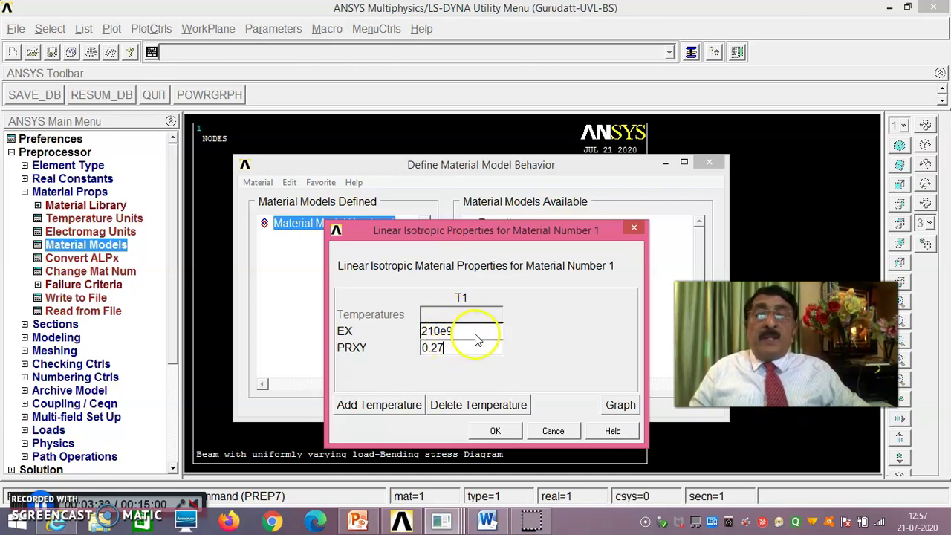
pyautogui.click(499, 432)
pyautogui.click(257, 182)
pyautogui.click(265, 214)
# Define a common rectangular beam section with ID 1, width B 0.2 and height H 0.3.
pyautogui.click(56, 325)
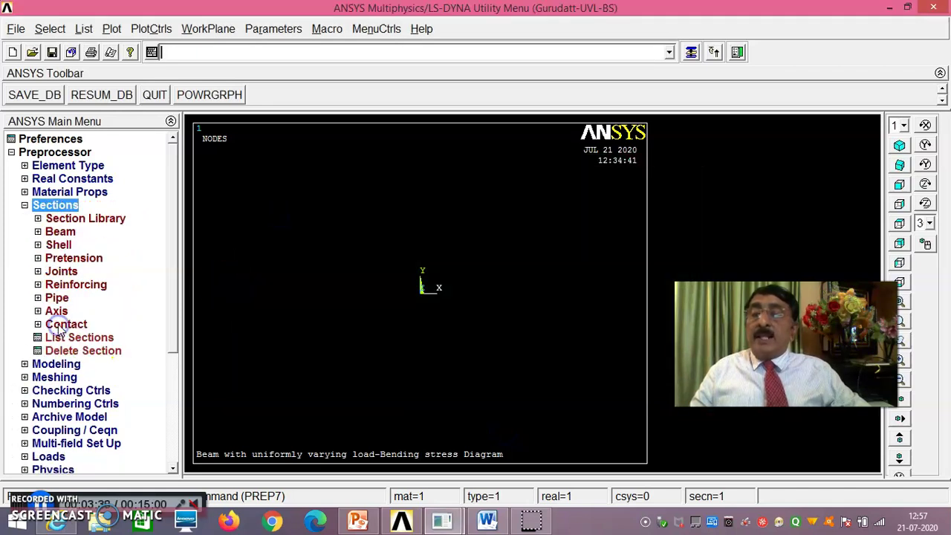
pyautogui.click(60, 231)
pyautogui.click(87, 247)
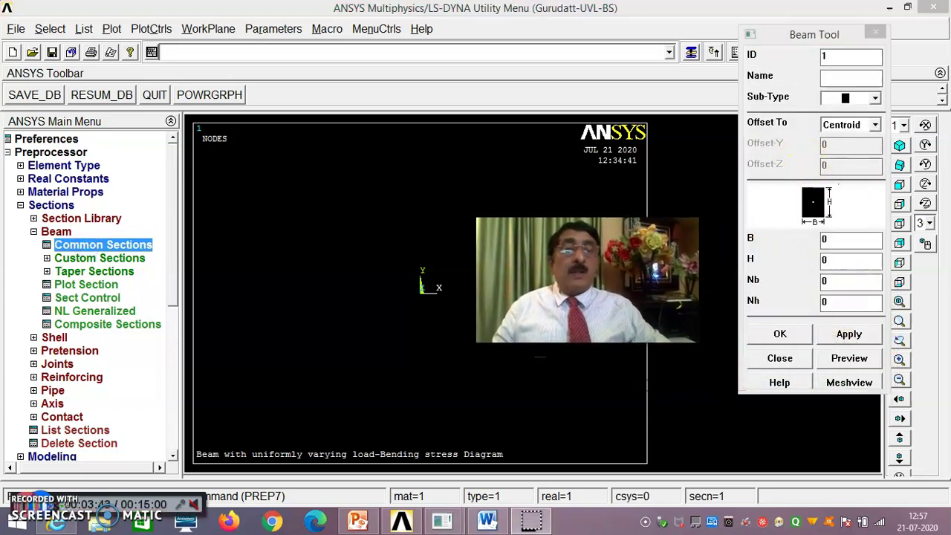
pyautogui.click(825, 239)
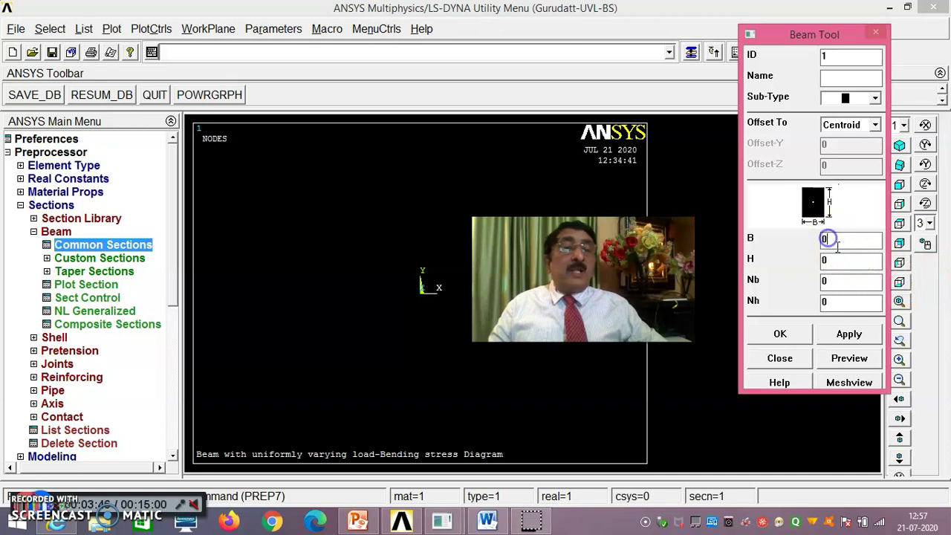
pyautogui.write('.2')
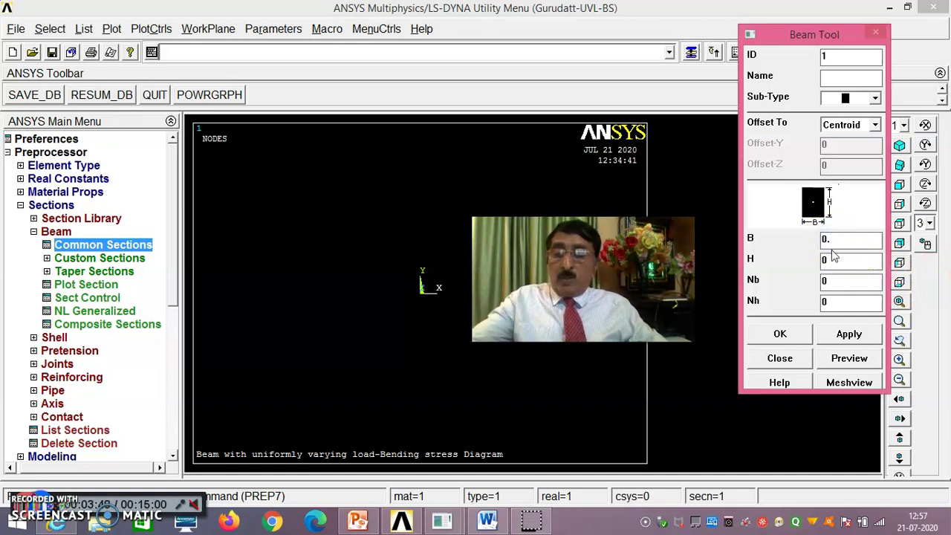
pyautogui.click(842, 265)
pyautogui.write('.3')
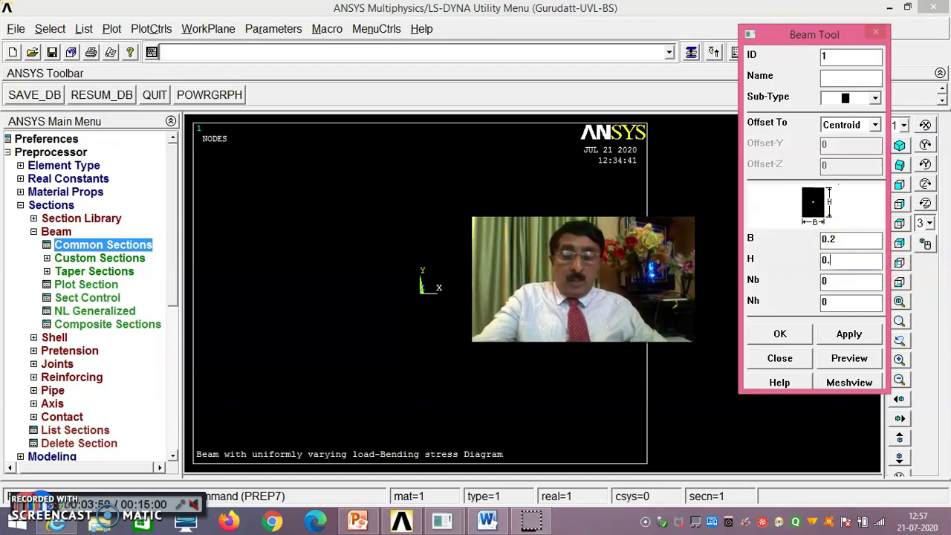
pyautogui.click(786, 335)
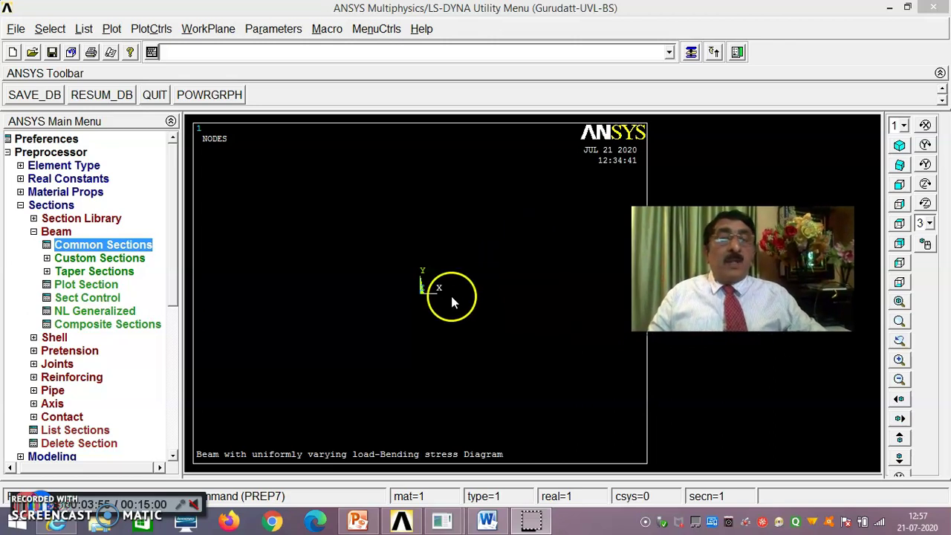
# Create keypoint 1 in the active coordinate system at 0, 0, 0.
pyautogui.click(20, 205)
pyautogui.click(43, 222)
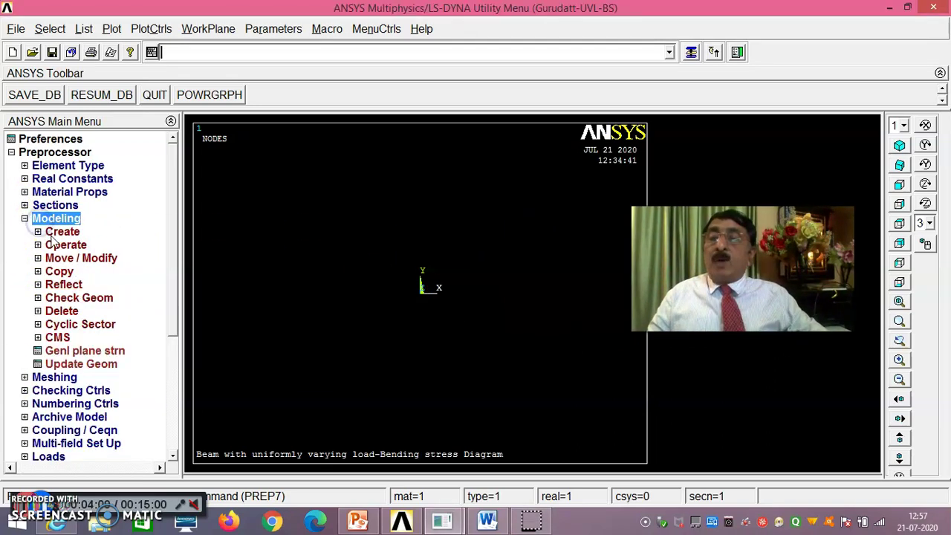
pyautogui.click(59, 232)
pyautogui.click(80, 245)
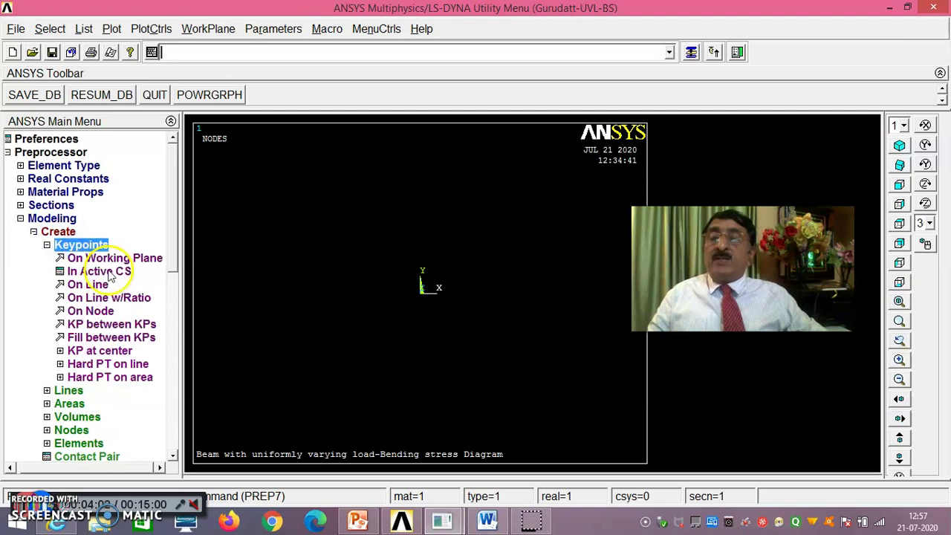
pyautogui.click(104, 272)
pyautogui.click(526, 249)
pyautogui.write('1')
pyautogui.write('0')
pyautogui.click(567, 269)
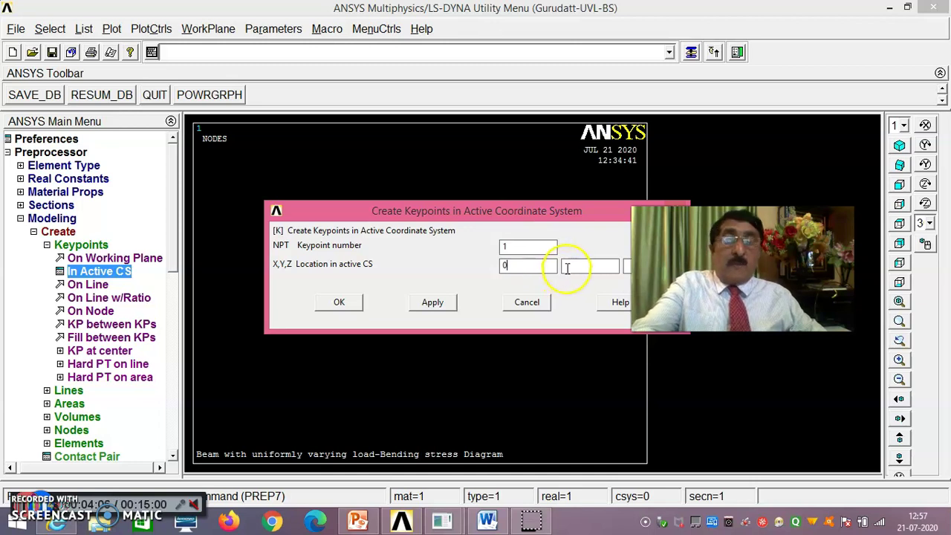
pyautogui.write('0')
pyautogui.click(616, 269)
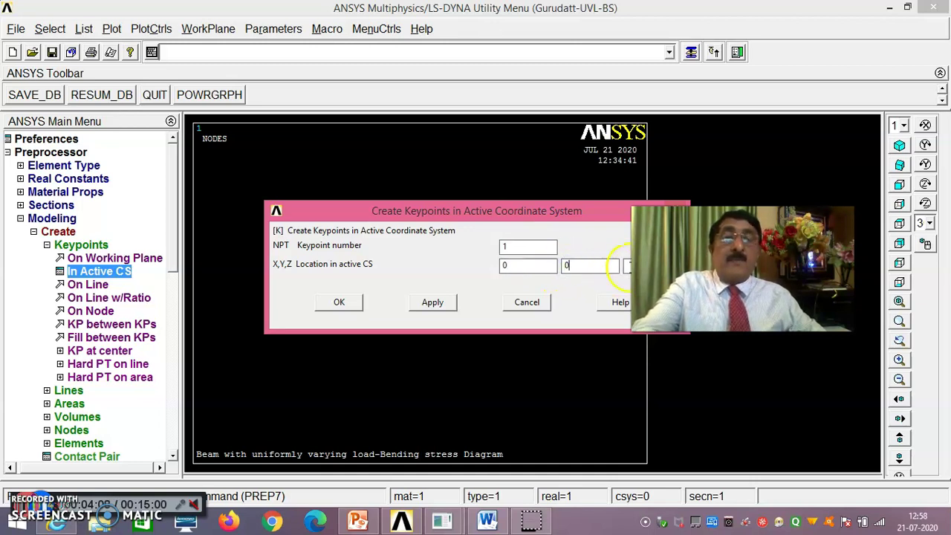
pyautogui.click(449, 302)
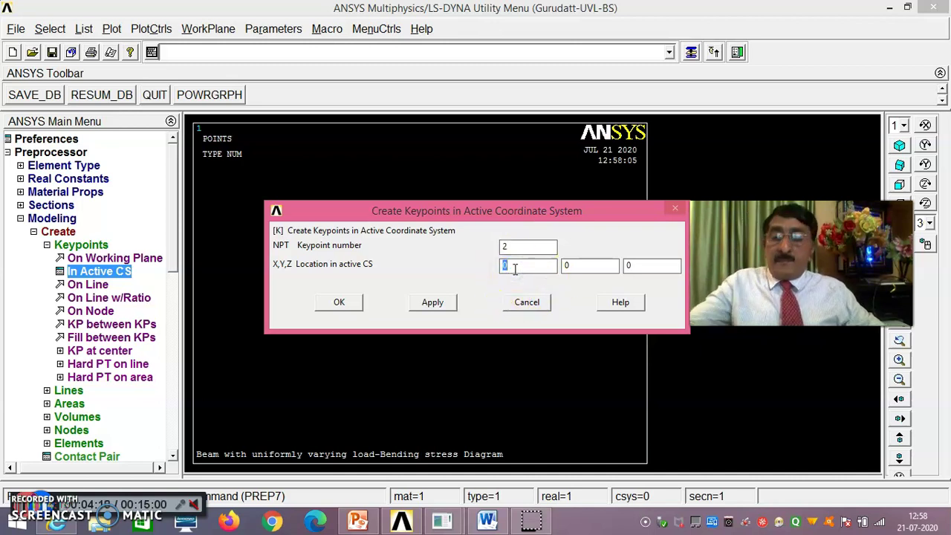
# Create keypoints 2, 3 and 4 along the X axis, with keypoint 3 at 4.5, 0, 0 and keypoint 4 at 6, 0, 0.
pyautogui.click(433, 302)
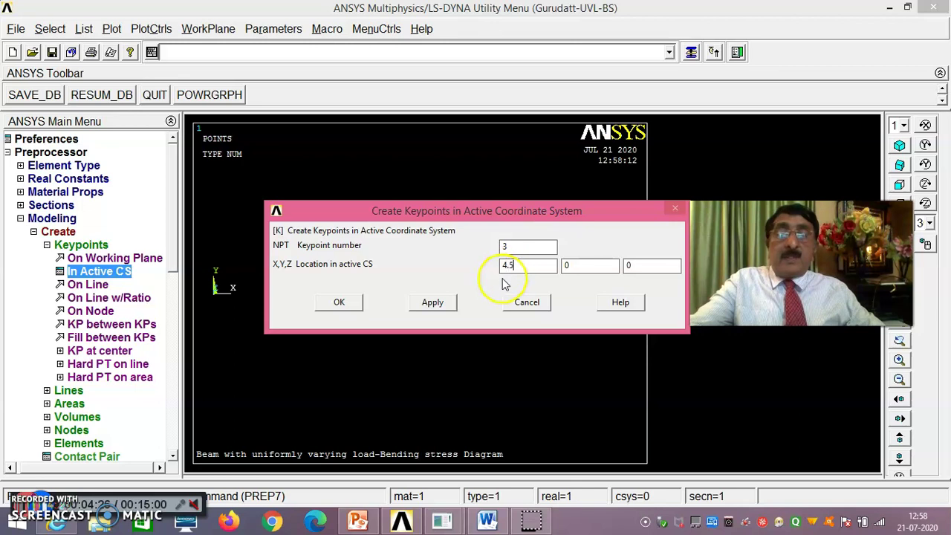
pyautogui.click(432, 302)
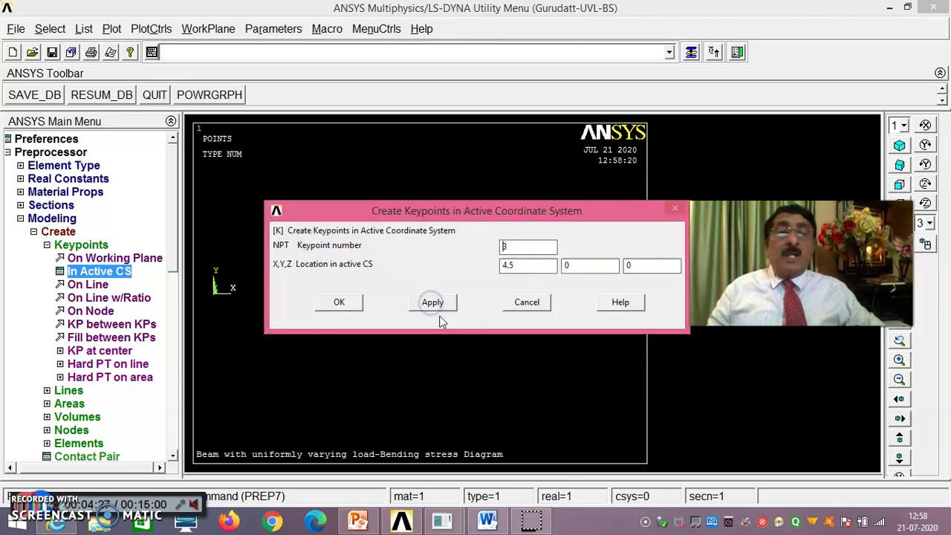
pyautogui.doubleClick(523, 265)
pyautogui.write('6')
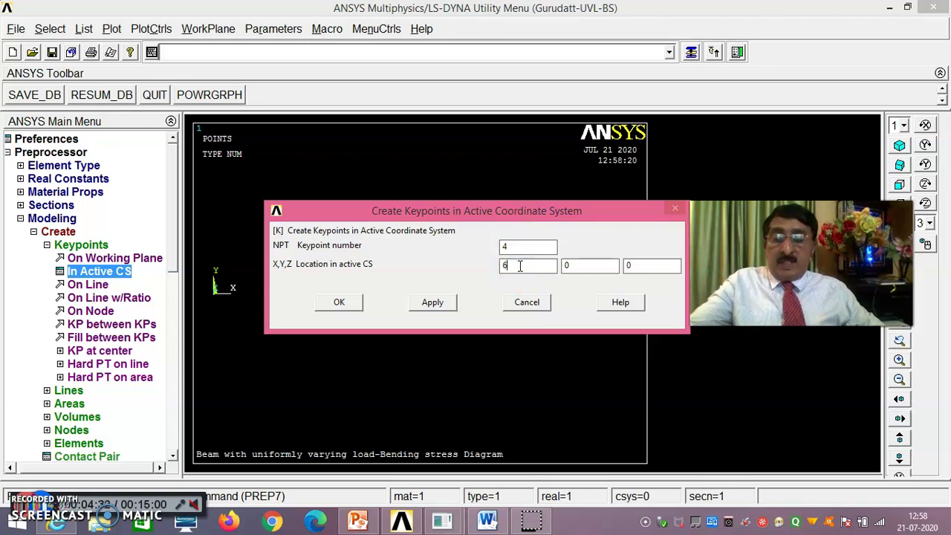
pyautogui.click(442, 308)
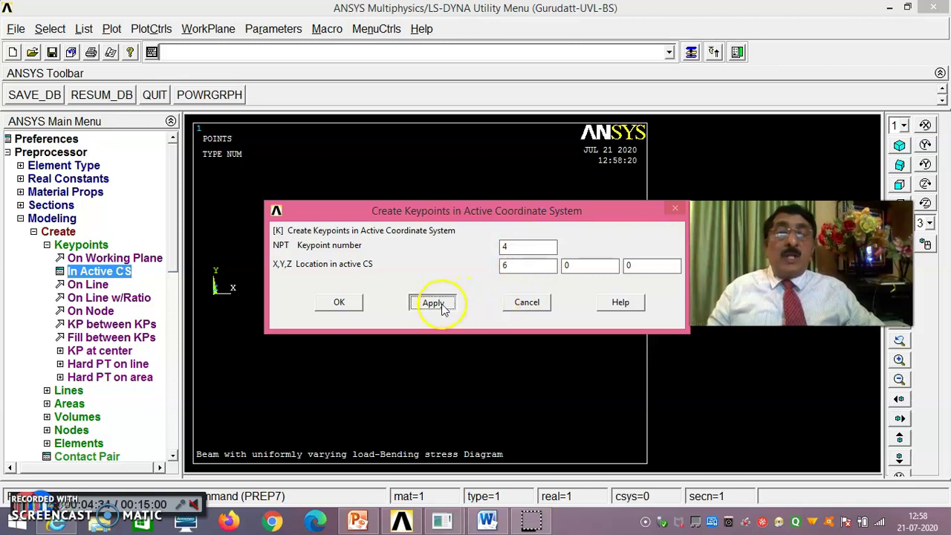
# Create keypoint 5 at 6, -1, 0 and finish creating keypoints.
pyautogui.write('5')
pyautogui.click(566, 265)
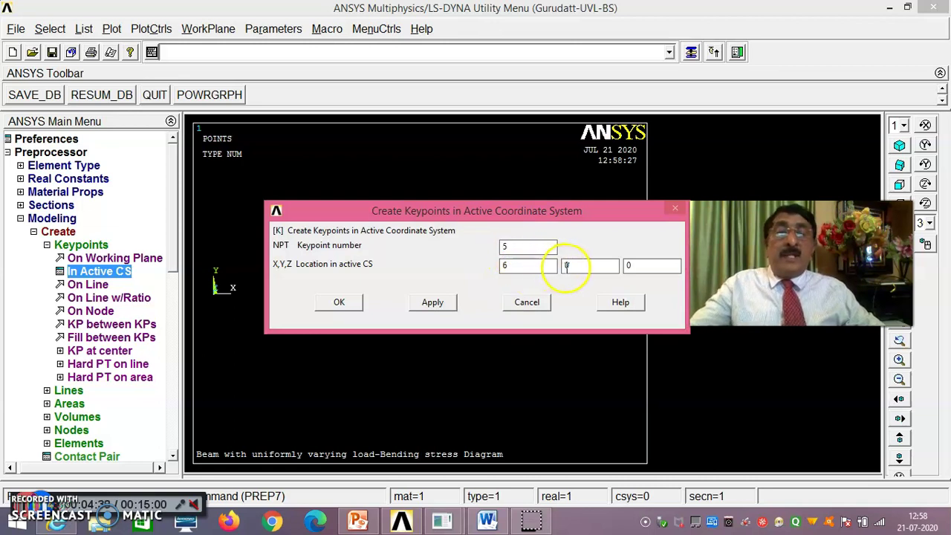
pyautogui.moveTo(573, 266); pyautogui.dragTo(563, 267)
pyautogui.write('-1')
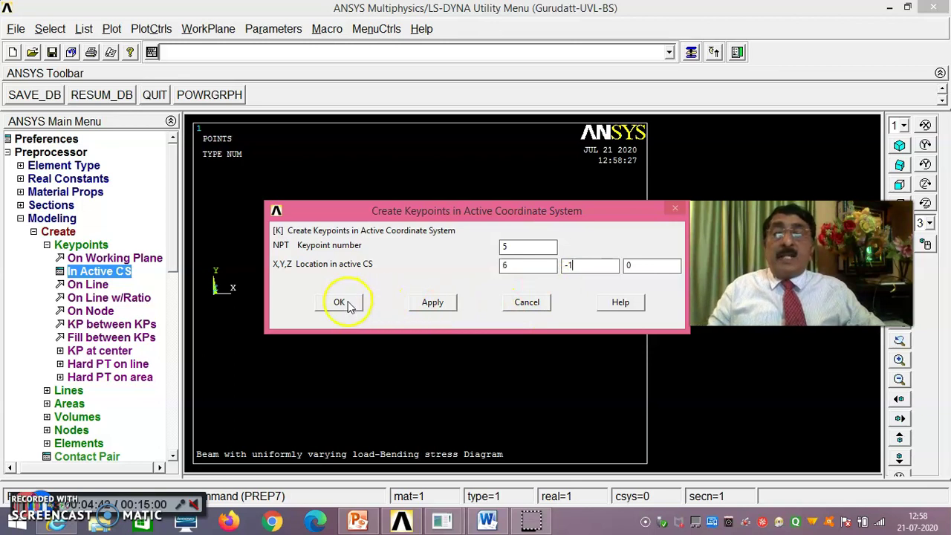
pyautogui.click(340, 303)
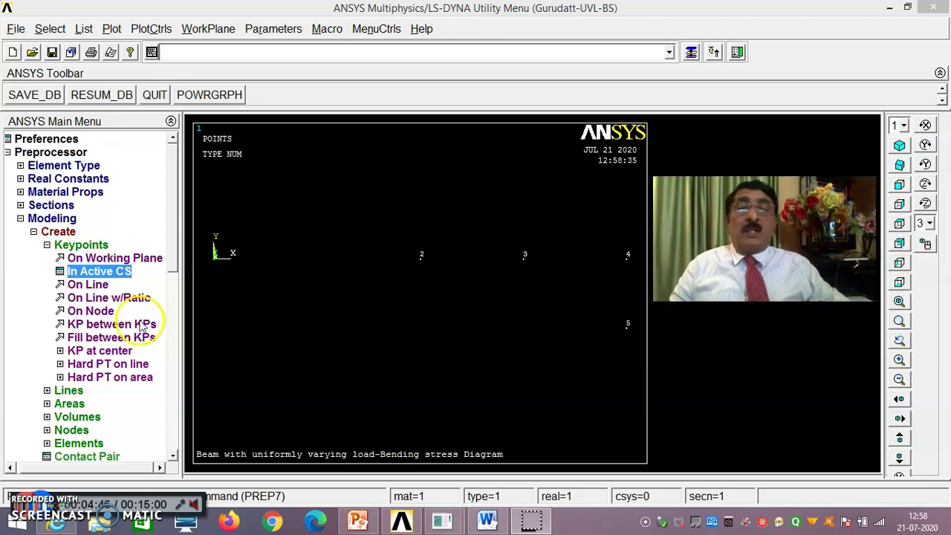
# Create straight lines joining keypoints 1 to 2, 2 to 3, and 3 to 4.
pyautogui.click(67, 391)
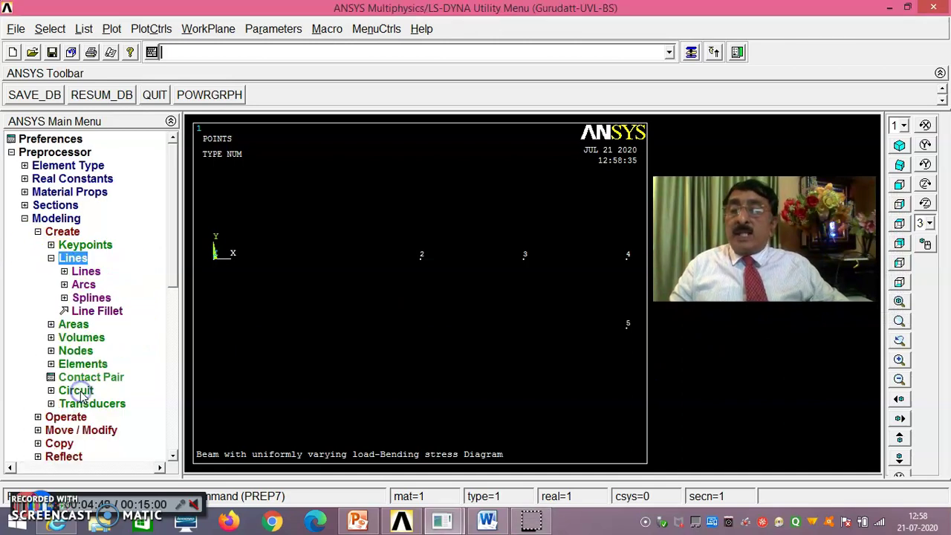
pyautogui.click(87, 272)
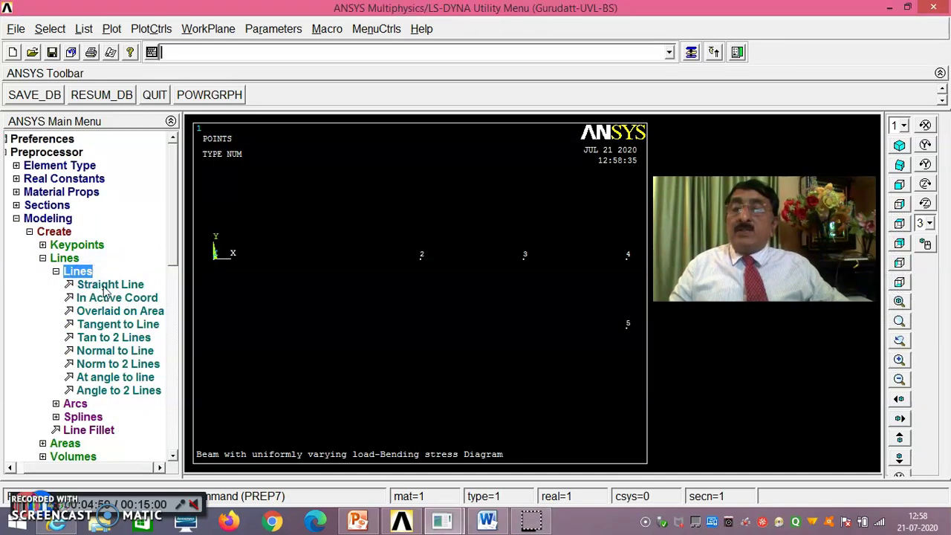
pyautogui.click(110, 284)
pyautogui.click(215, 254)
pyautogui.click(418, 271)
pyautogui.click(418, 278)
pyautogui.click(520, 278)
pyautogui.click(522, 277)
pyautogui.click(614, 264)
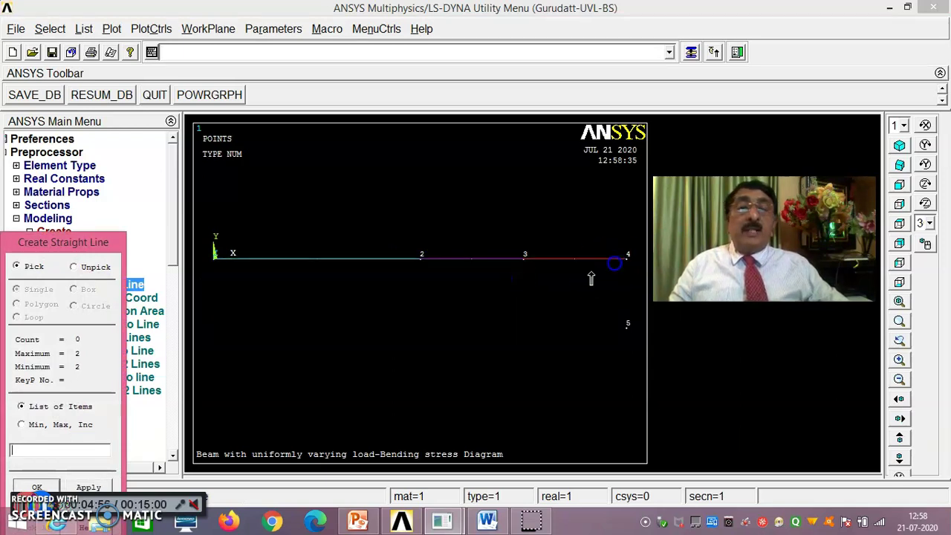
# Finish creating straight lines and collapse the geometry creation commands.
pyautogui.moveTo(72, 252); pyautogui.dragTo(152, 131)
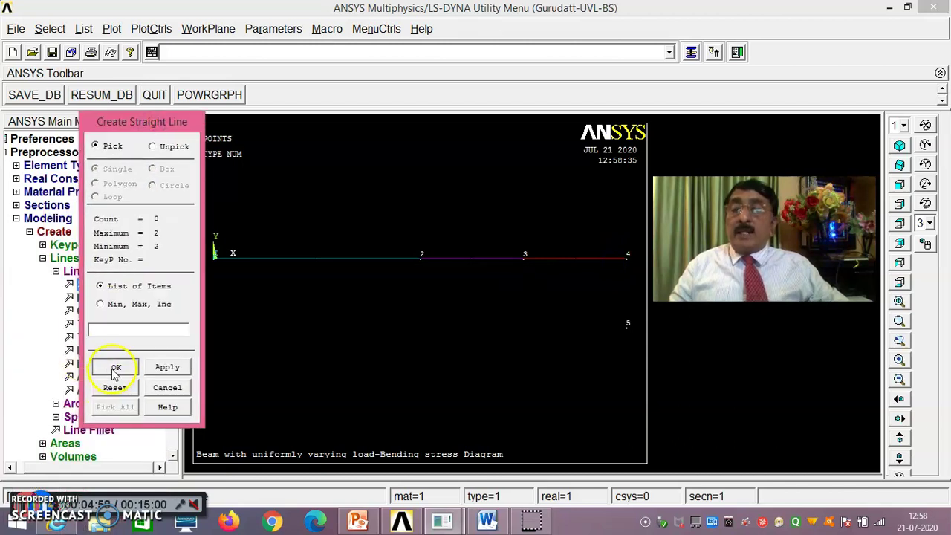
pyautogui.click(113, 366)
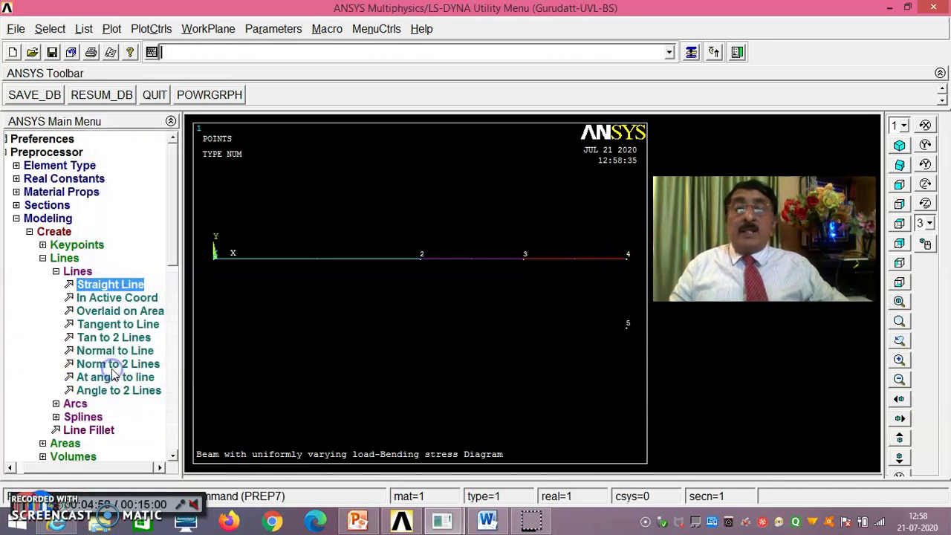
pyautogui.click(44, 259)
pyautogui.click(38, 231)
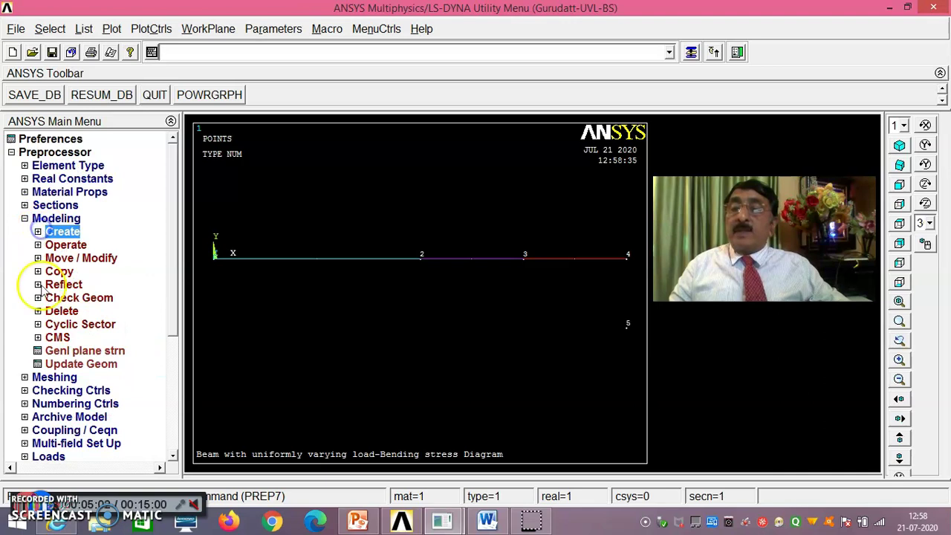
# Assign material 1, element type 1 BEAM188 and section 1 to all three beam lines, with keypoint 5 as the orientation keypoint.
pyautogui.click(53, 377)
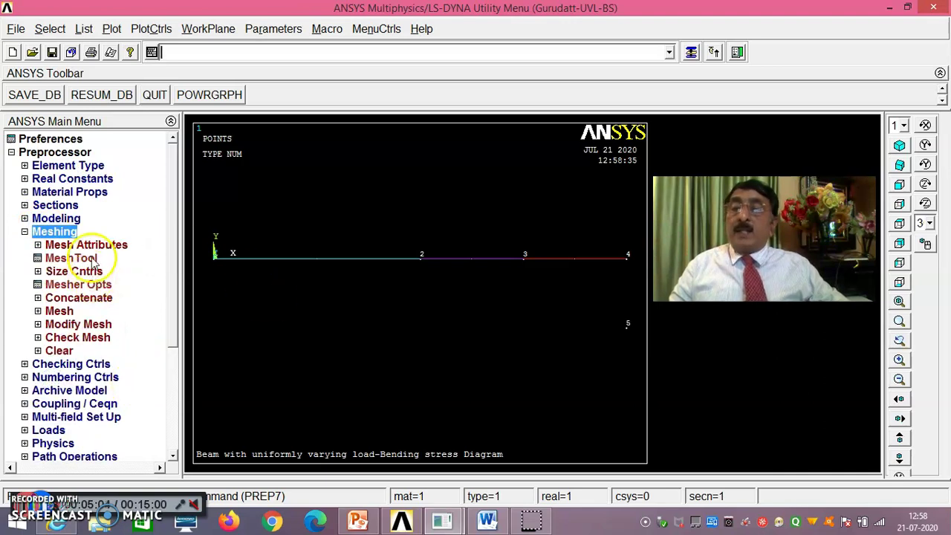
pyautogui.click(88, 244)
pyautogui.click(105, 314)
pyautogui.click(301, 275)
pyautogui.click(461, 272)
pyautogui.click(582, 266)
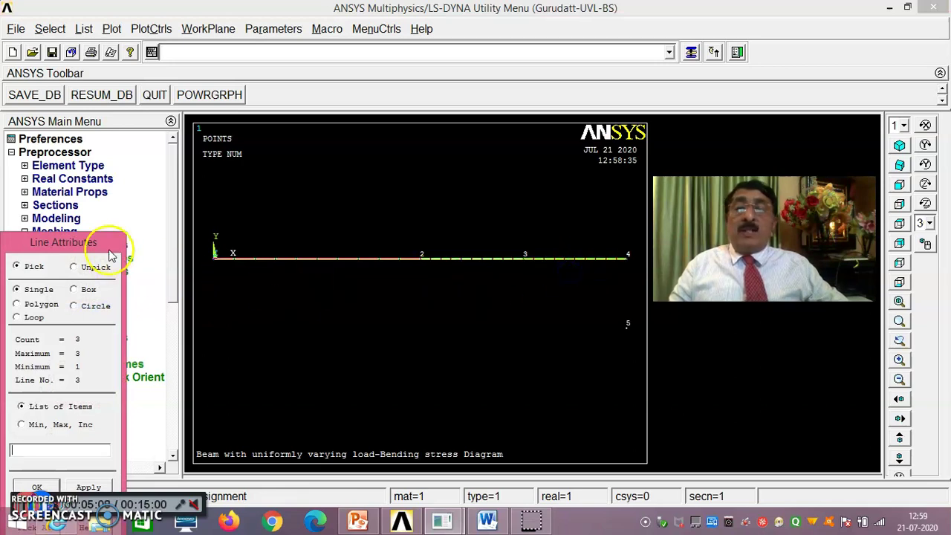
pyautogui.moveTo(108, 244); pyautogui.dragTo(172, 121)
pyautogui.click(109, 332)
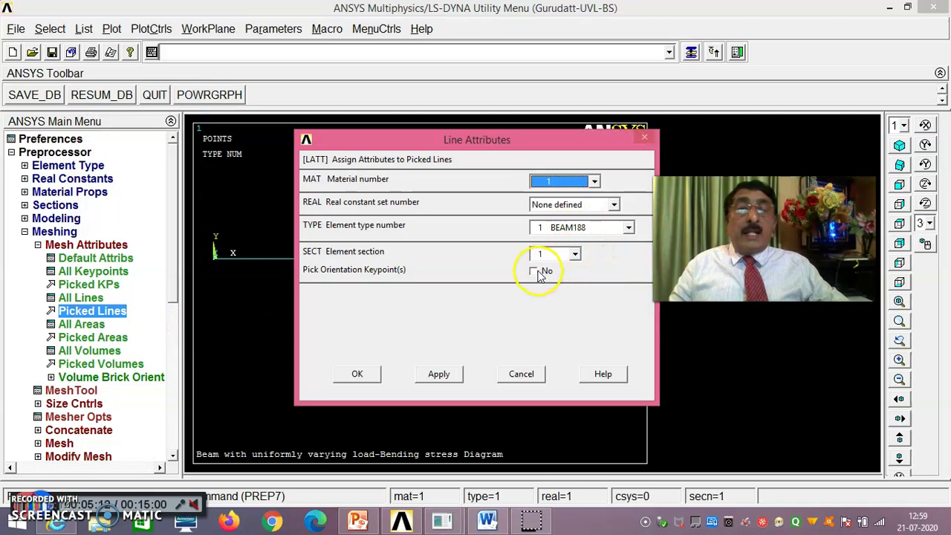
pyautogui.click(537, 272)
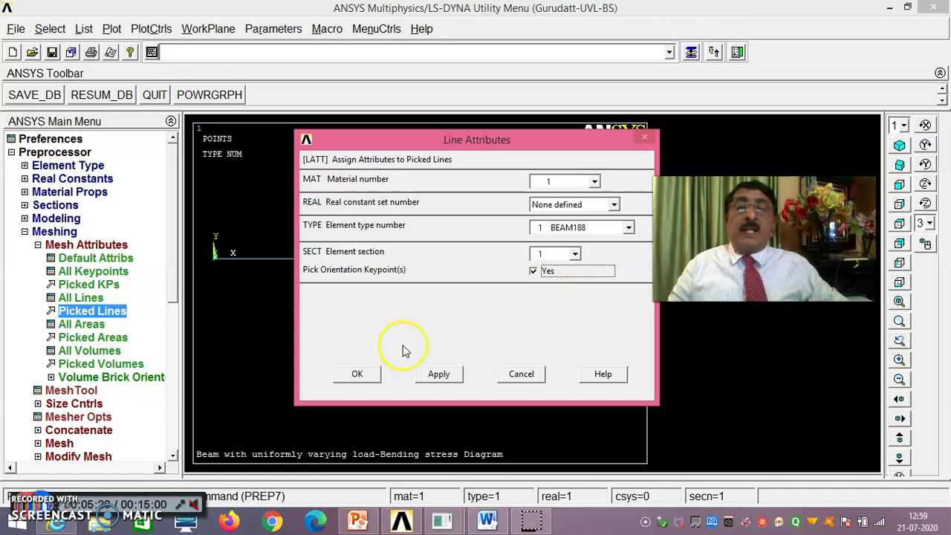
pyautogui.click(363, 377)
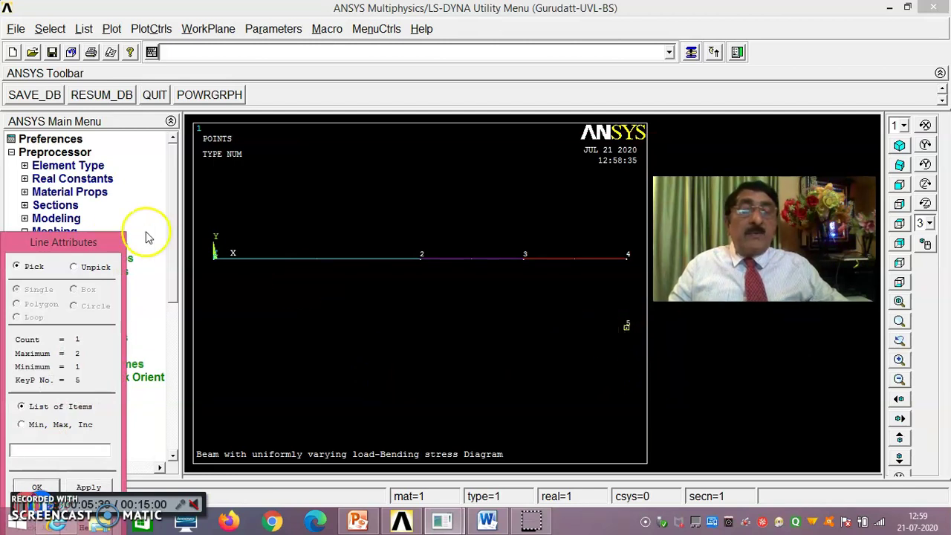
pyautogui.moveTo(102, 243); pyautogui.dragTo(140, 153)
pyautogui.click(78, 395)
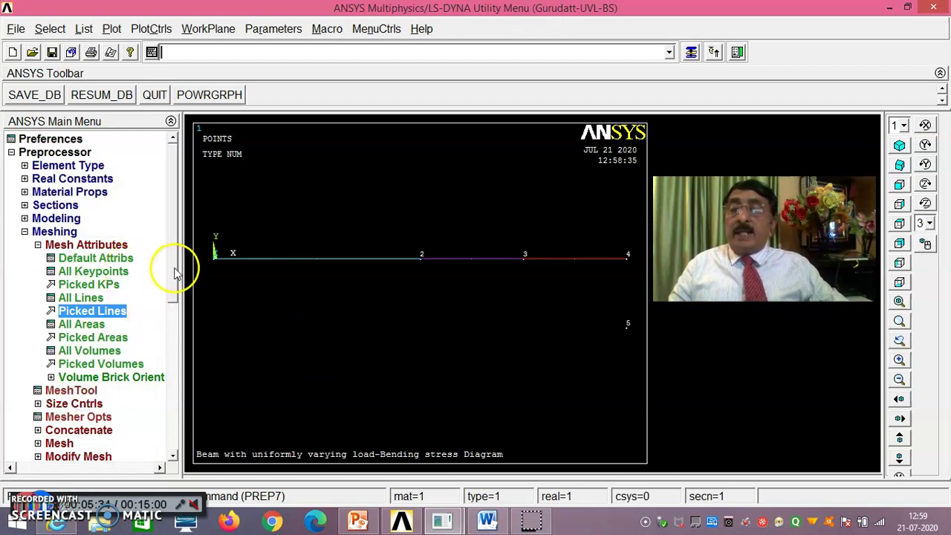
# Set the number of element divisions to 5 on each of the three beam lines.
pyautogui.moveTo(177, 288); pyautogui.dragTo(177, 318)
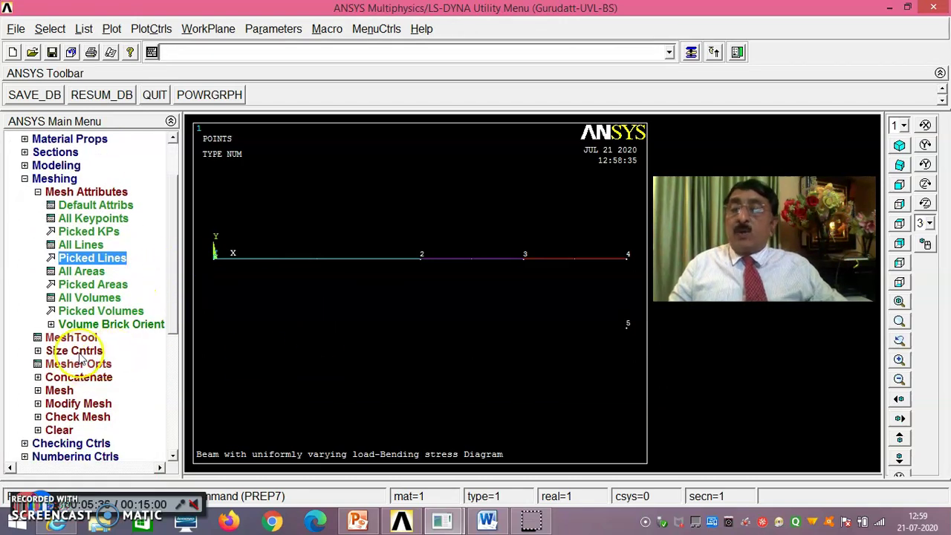
pyautogui.click(78, 349)
pyautogui.click(88, 245)
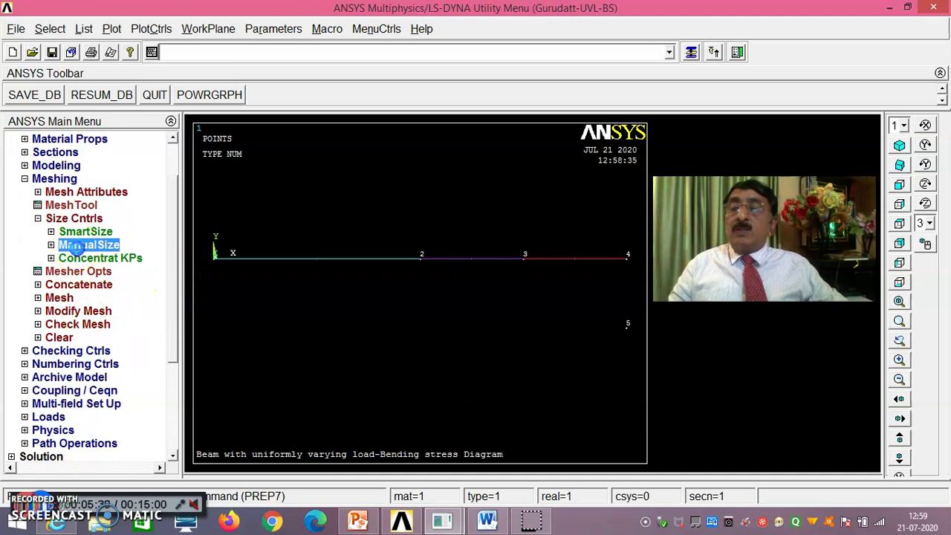
pyautogui.click(88, 285)
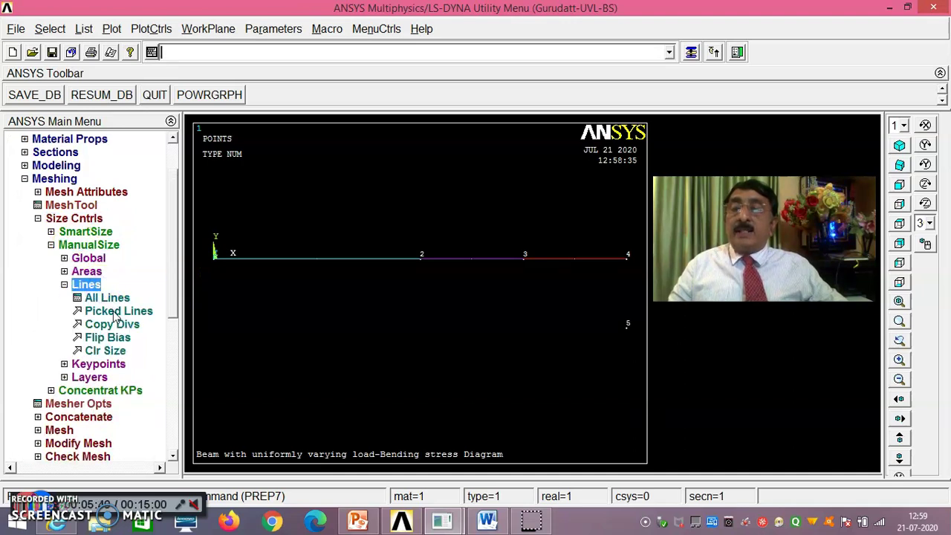
pyautogui.click(115, 312)
pyautogui.click(344, 266)
pyautogui.click(467, 266)
pyautogui.click(542, 268)
pyautogui.moveTo(112, 242); pyautogui.dragTo(153, 152)
pyautogui.click(78, 396)
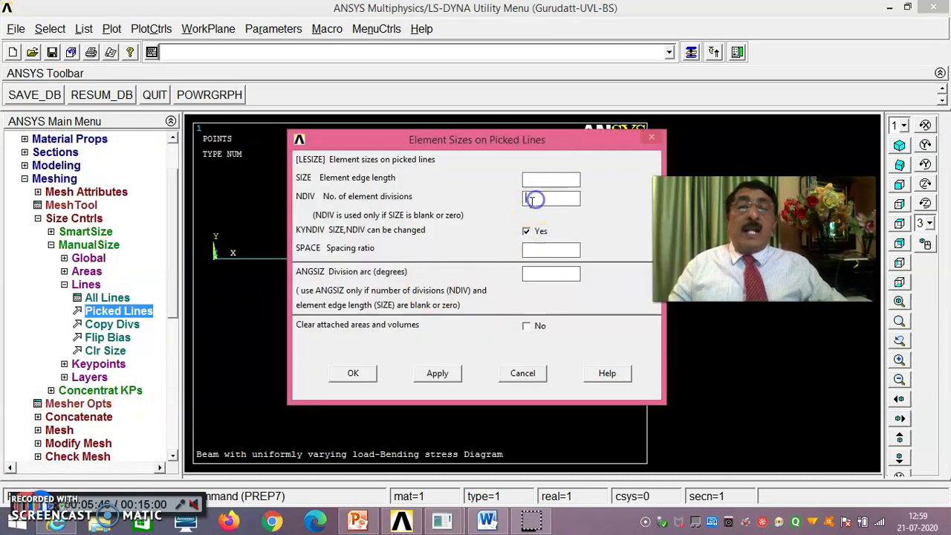
pyautogui.write('5')
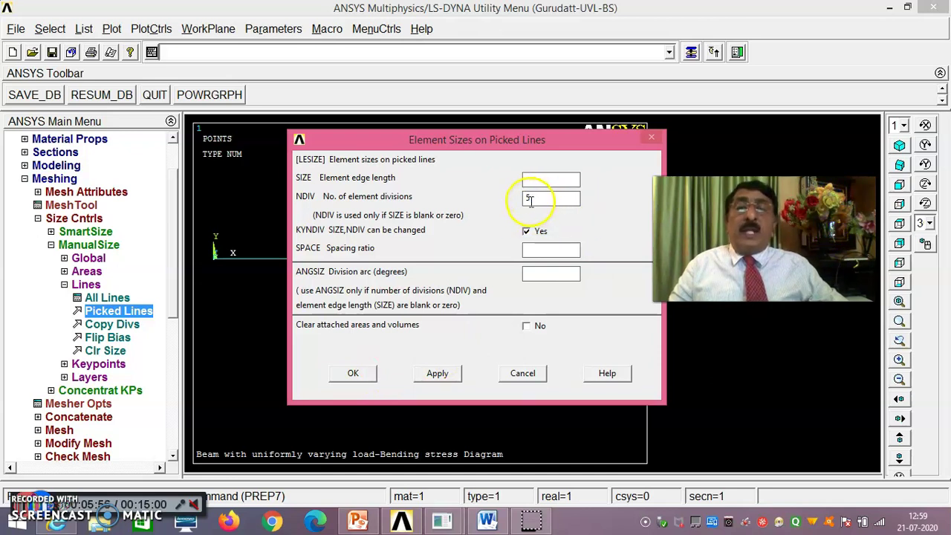
pyautogui.click(361, 375)
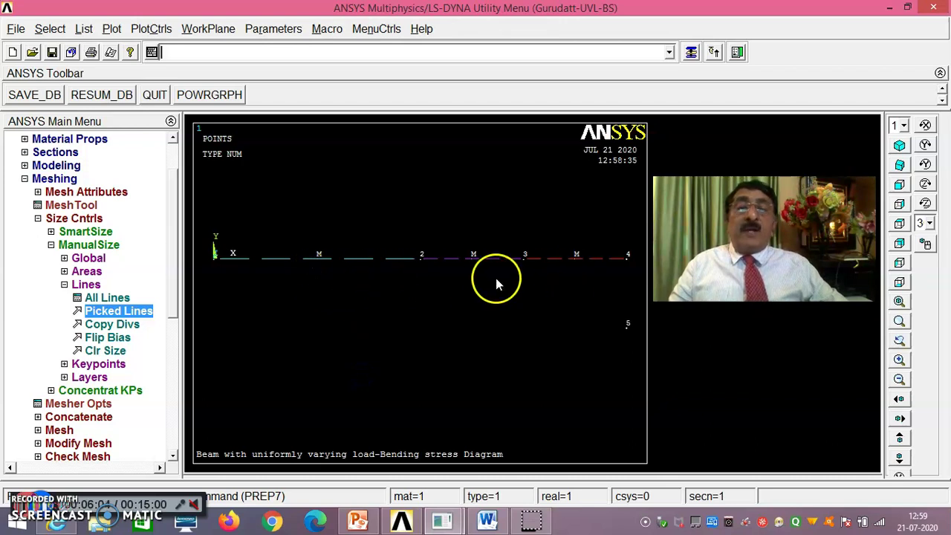
# Mesh all the beam lines.
pyautogui.click(60, 429)
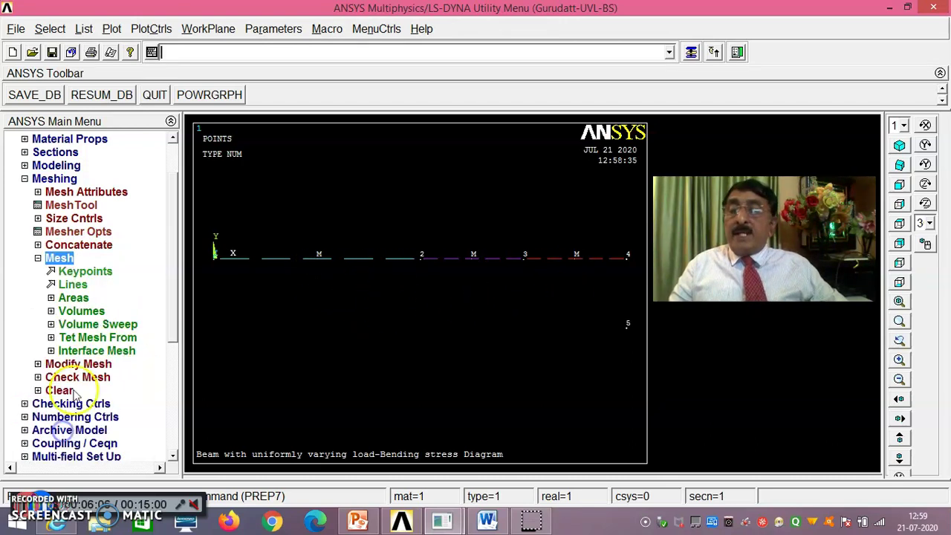
pyautogui.click(73, 285)
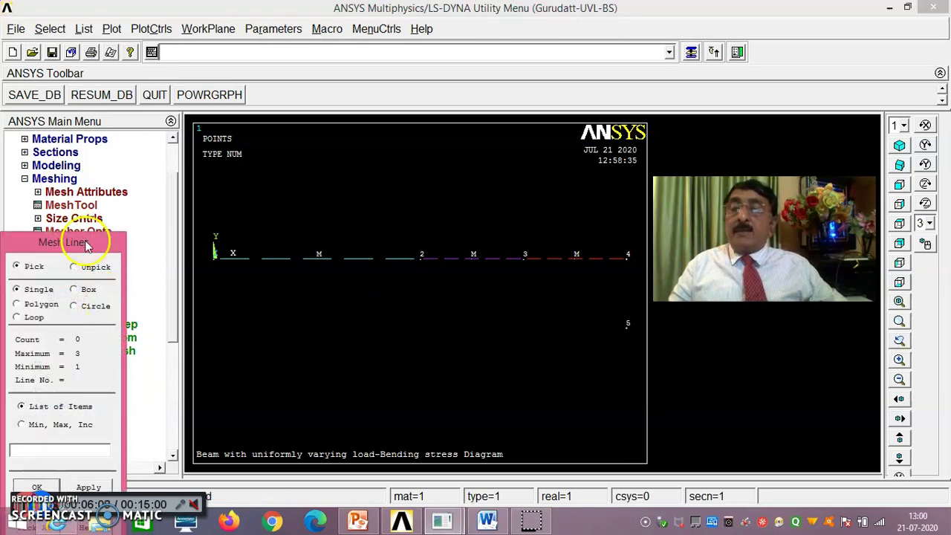
pyautogui.moveTo(85, 245); pyautogui.dragTo(136, 154)
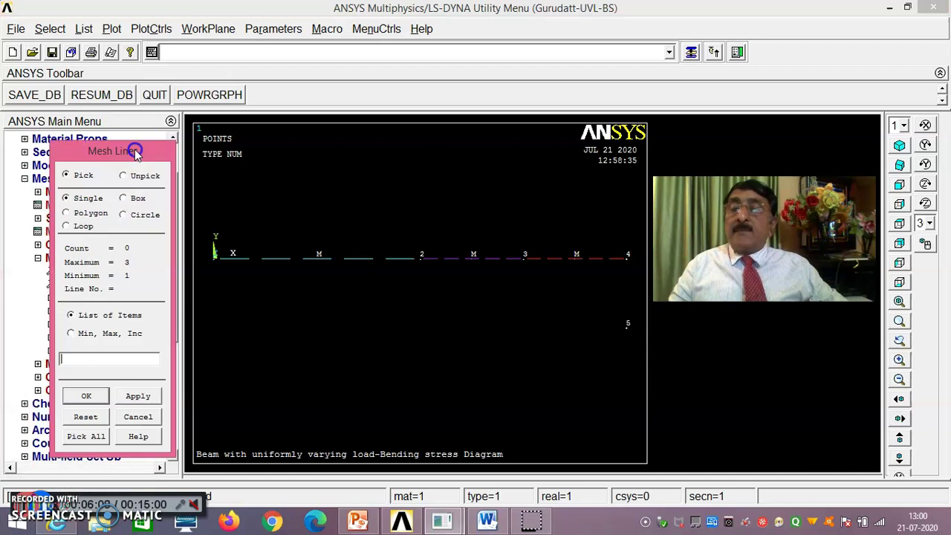
pyautogui.click(87, 436)
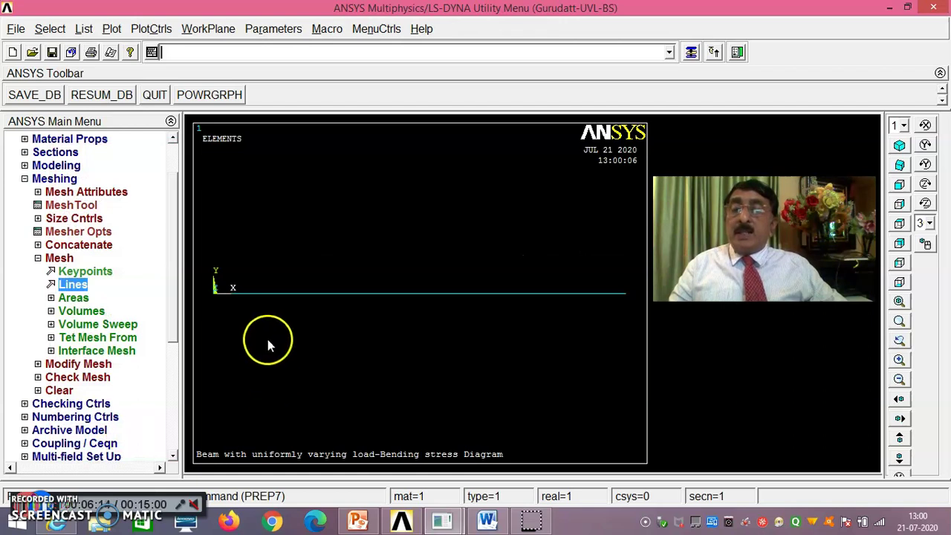
# List the elements with their nodes and attributes, and close the listing after checking it.
pyautogui.click(85, 29)
pyautogui.moveTo(126, 165)
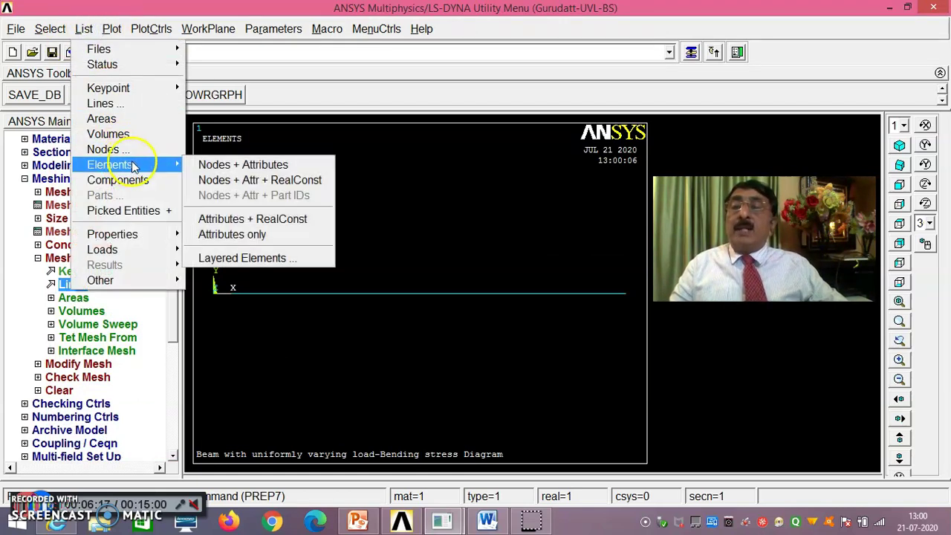
pyautogui.click(223, 165)
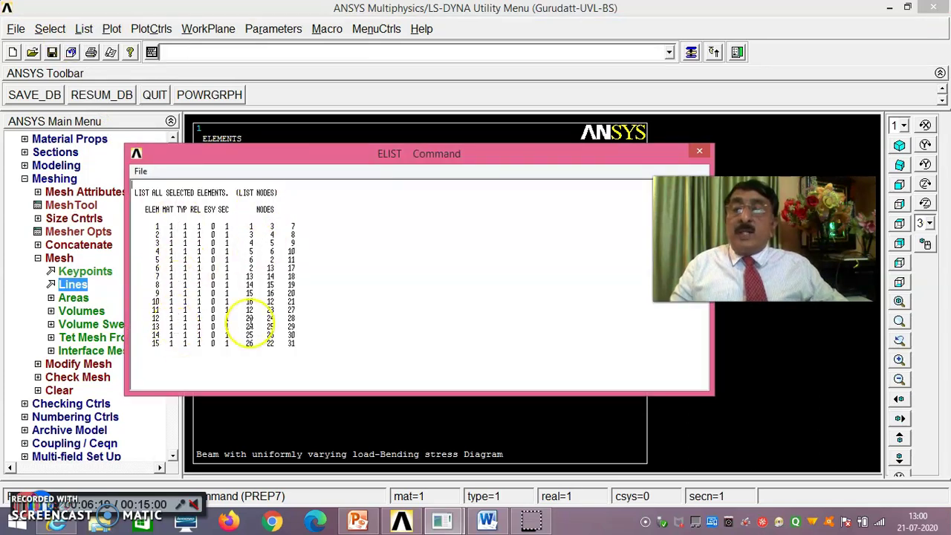
pyautogui.click(698, 151)
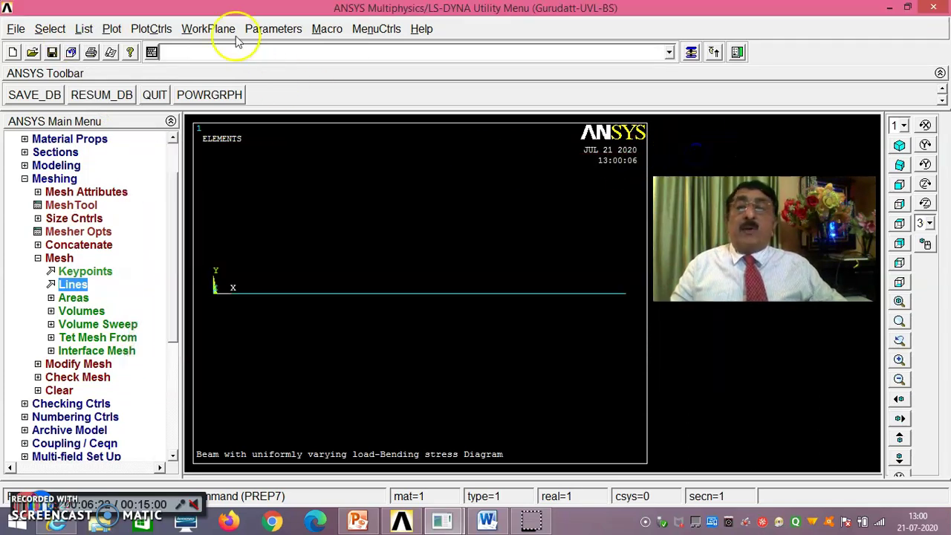
# Turn on the display of element shapes based on real constant descriptions and replot the beam.
pyautogui.click(153, 29)
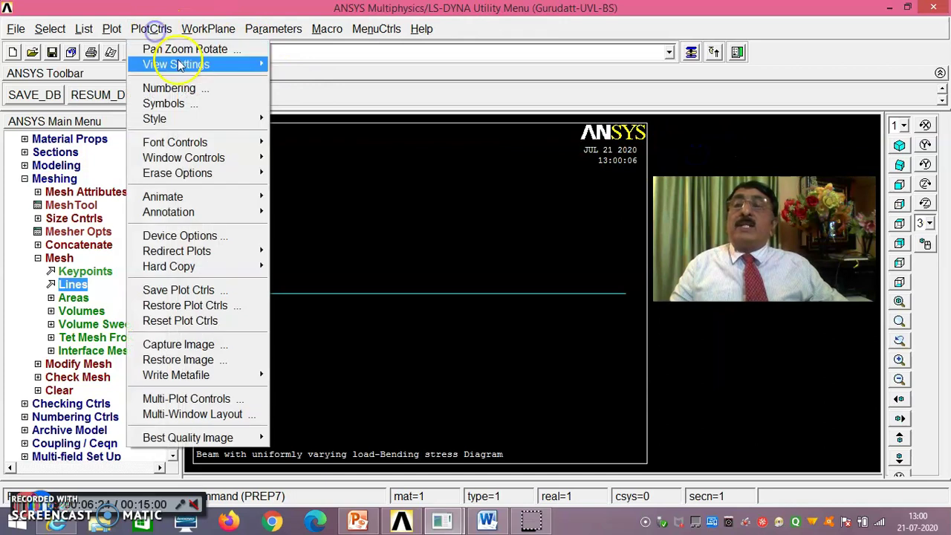
pyautogui.moveTo(215, 119)
pyautogui.click(315, 135)
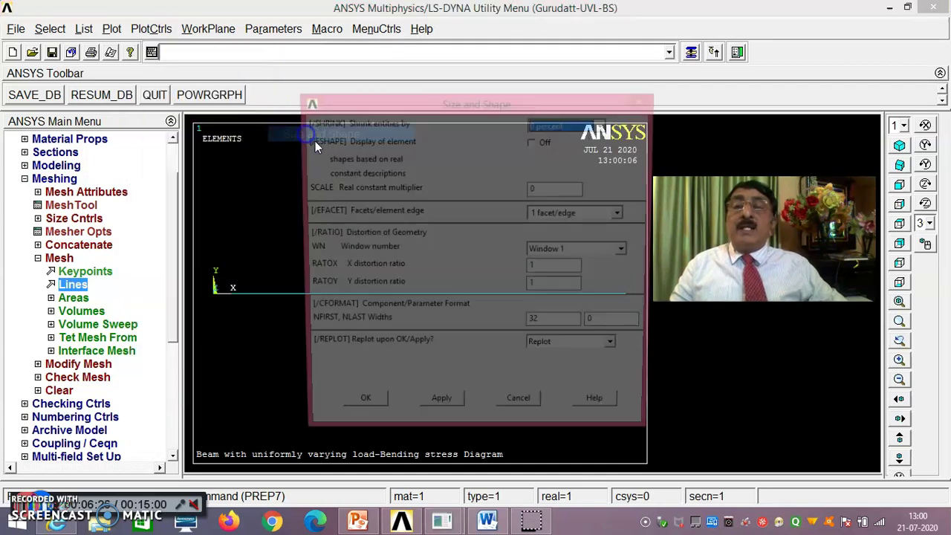
pyautogui.click(539, 144)
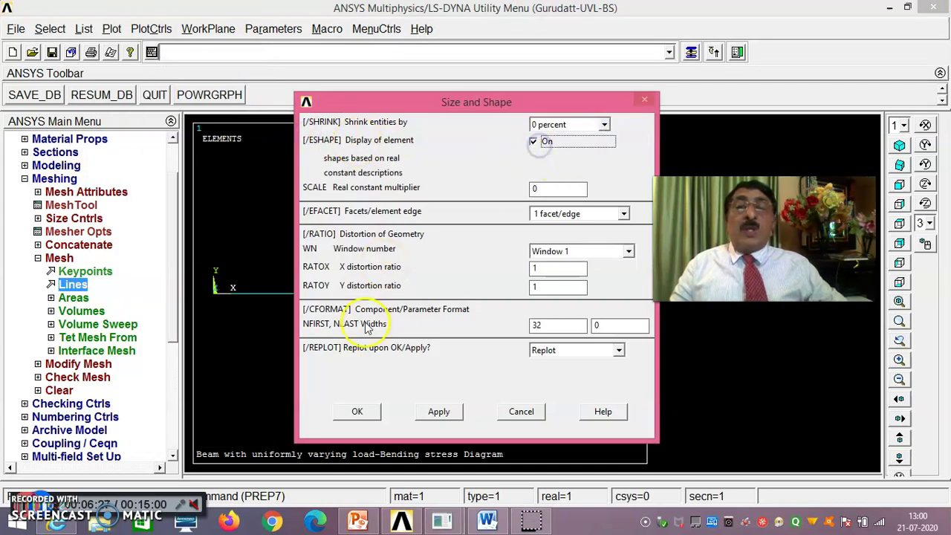
pyautogui.click(360, 411)
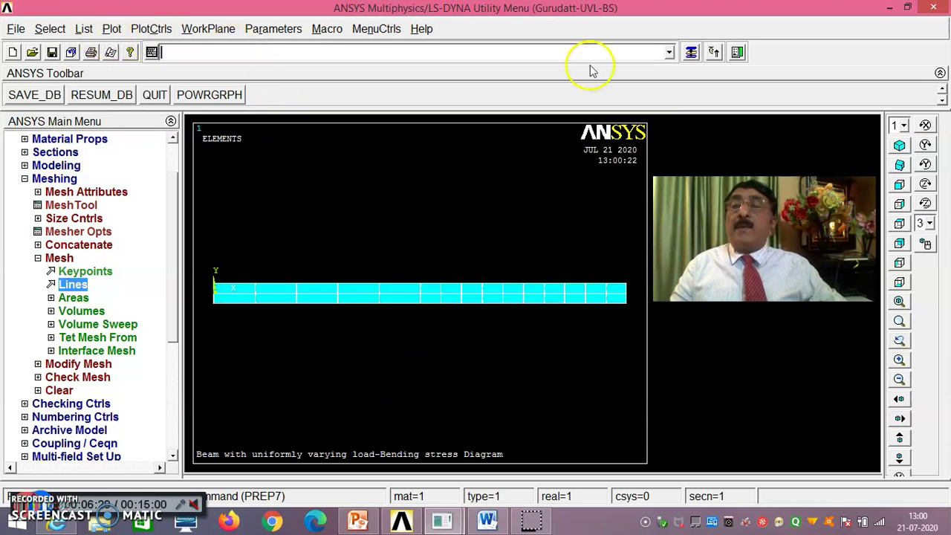
# Inspect the meshed beam in isometric view, including a close-up of its far end, and return to the front view.
pyautogui.click(900, 145)
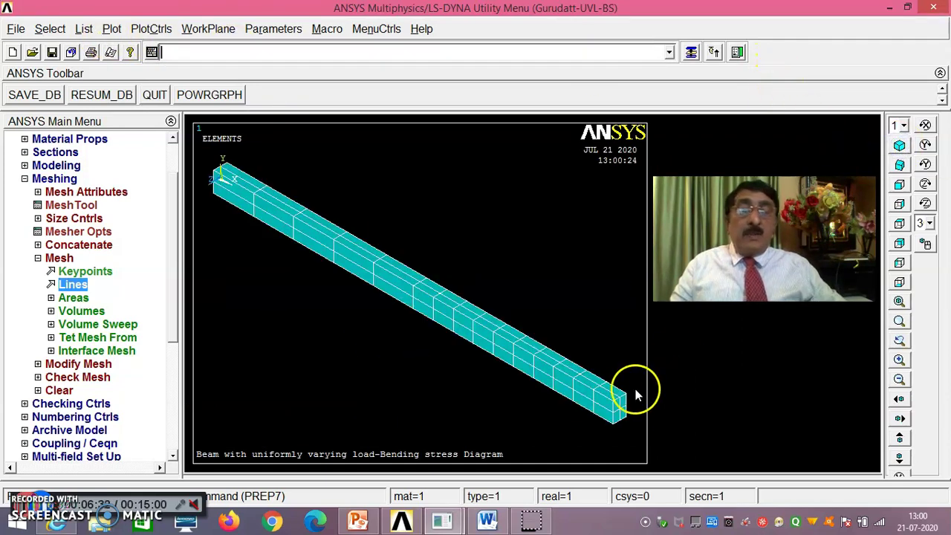
pyautogui.click(899, 321)
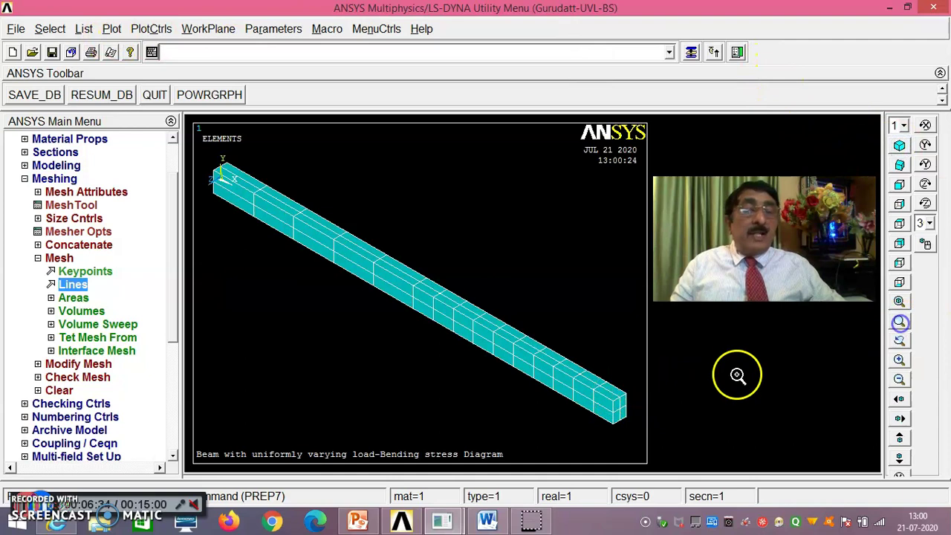
pyautogui.click(627, 402)
pyautogui.click(613, 368)
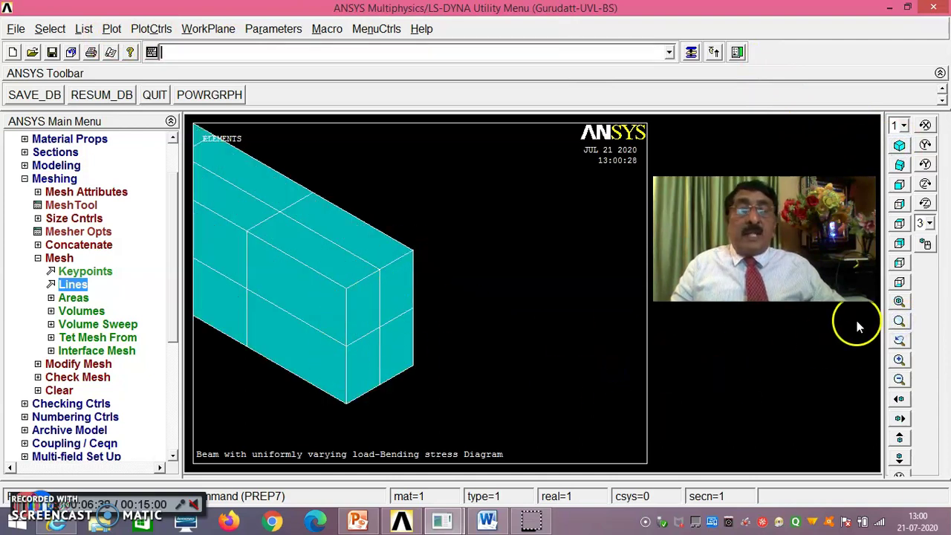
pyautogui.click(899, 301)
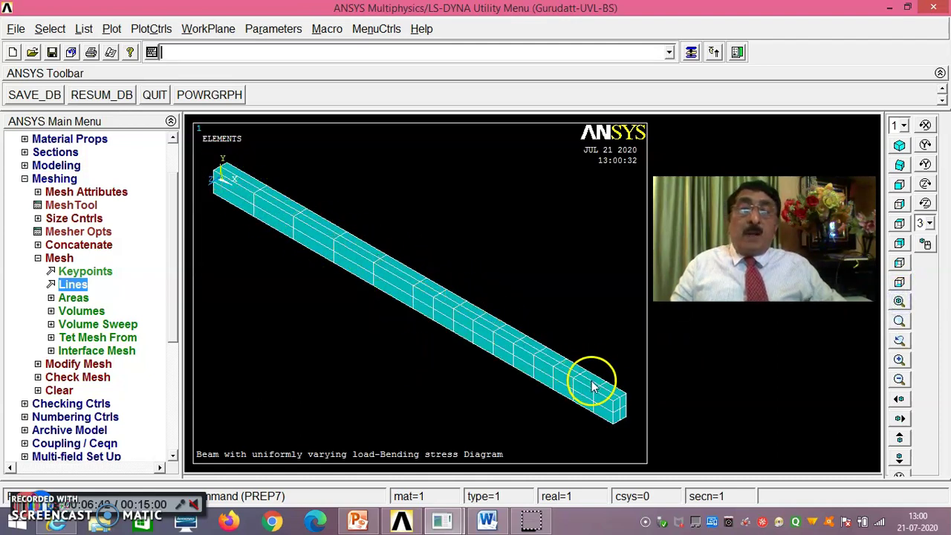
pyautogui.click(900, 186)
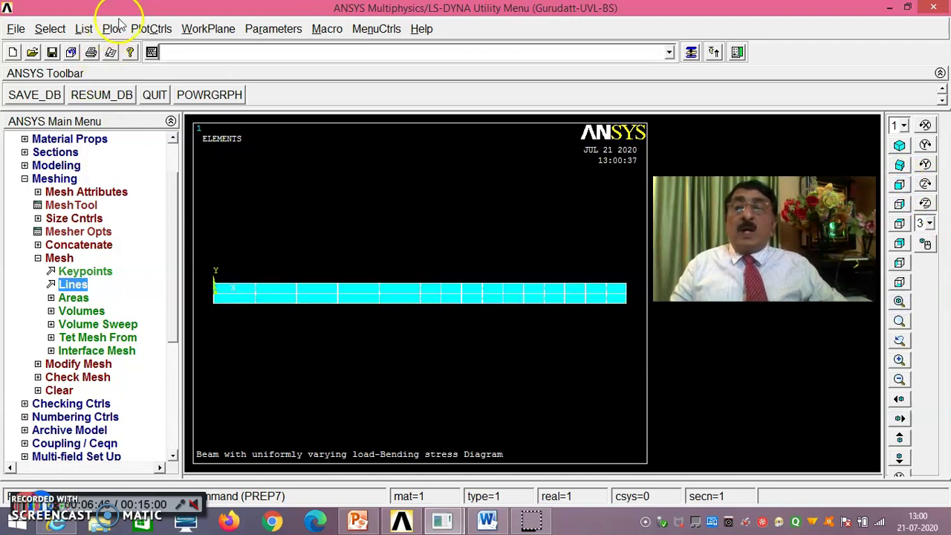
# Turn off the display of element shapes and plot the lines of the model.
pyautogui.click(148, 29)
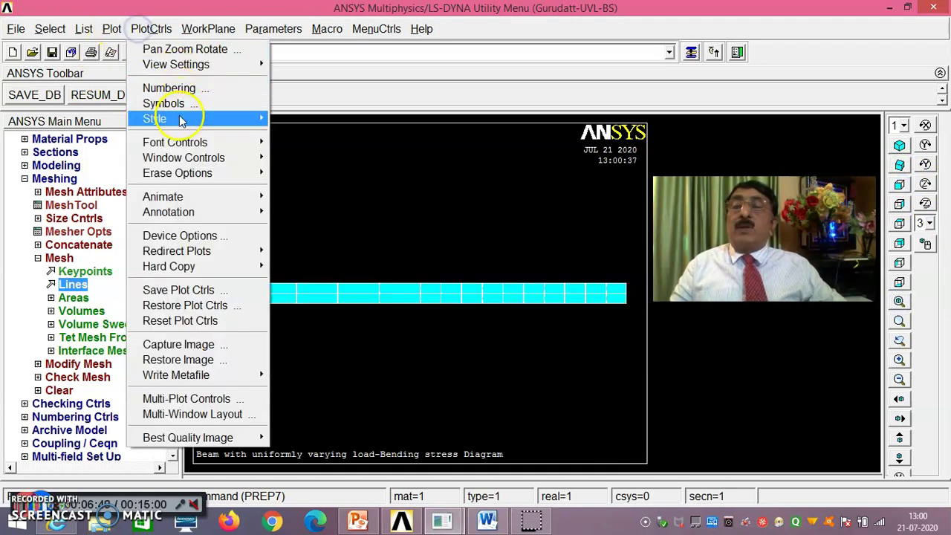
pyautogui.moveTo(263, 117)
pyautogui.click(315, 131)
pyautogui.click(532, 142)
pyautogui.click(357, 412)
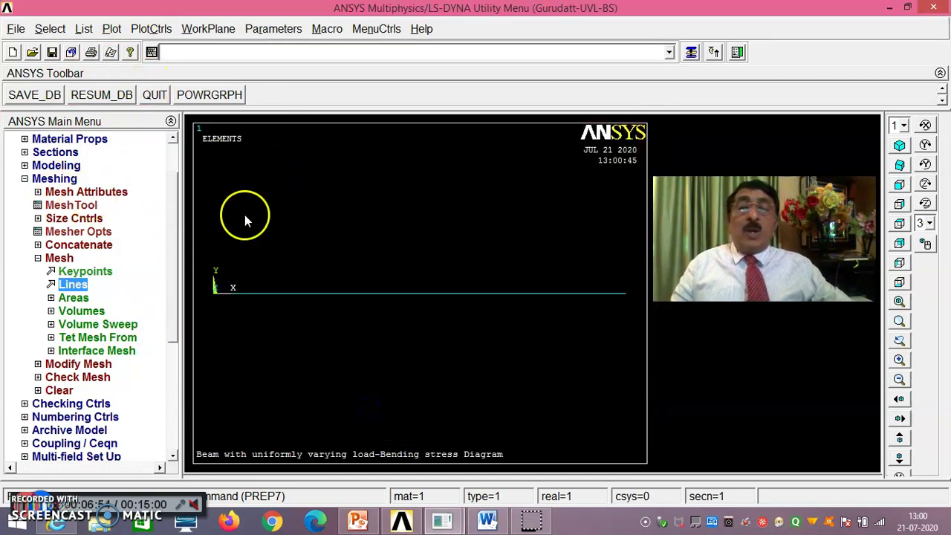
pyautogui.click(115, 29)
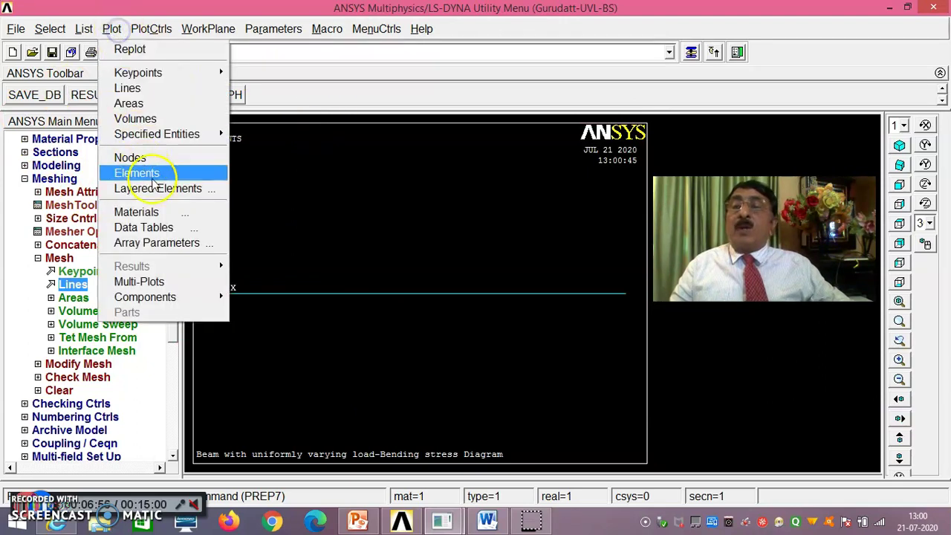
pyautogui.click(131, 90)
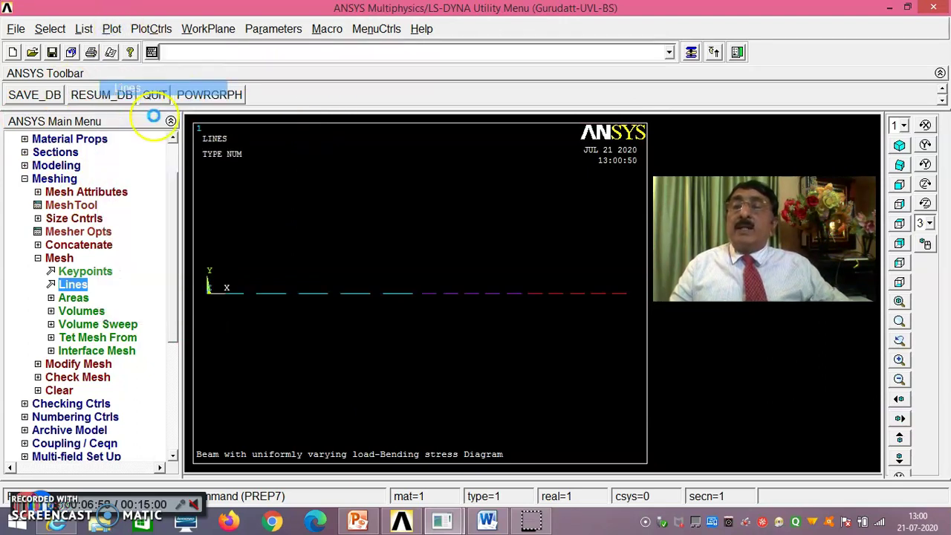
# Start a structural displacement constraint on keypoints and pick the keypoints at both ends of the beam.
pyautogui.click(37, 258)
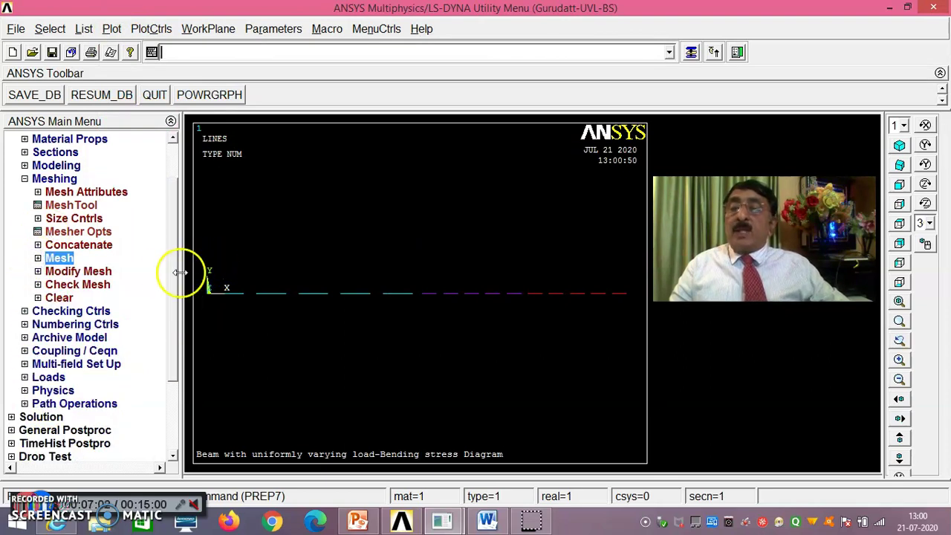
pyautogui.scroll(-2, 173, 283)
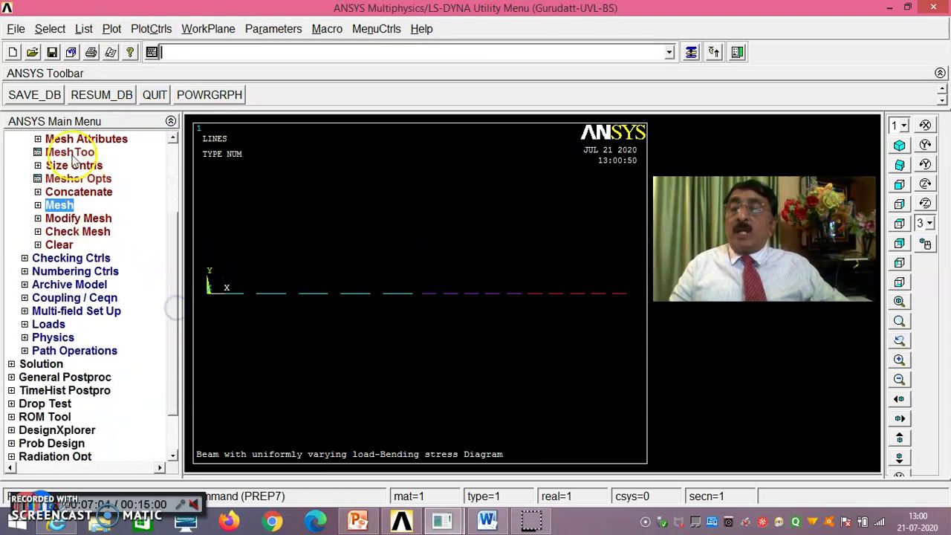
pyautogui.click(62, 327)
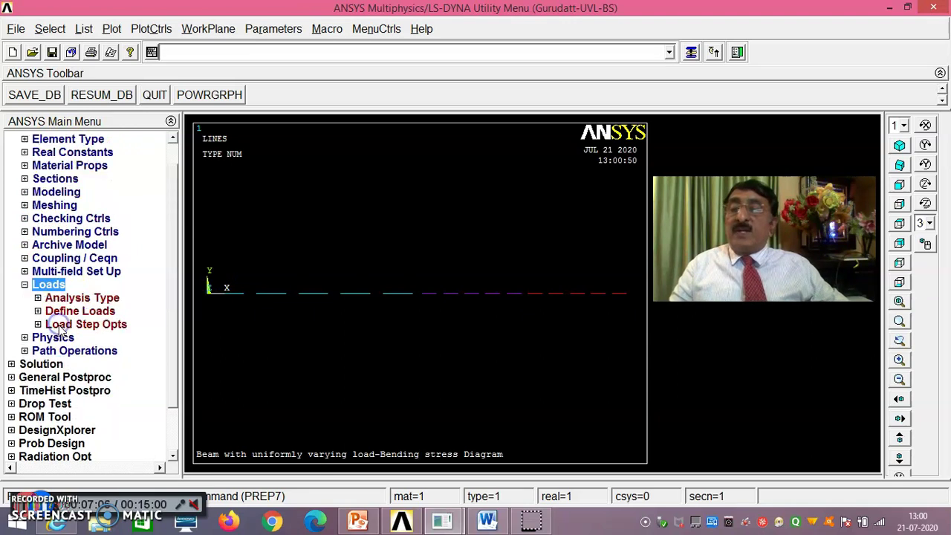
pyautogui.click(74, 312)
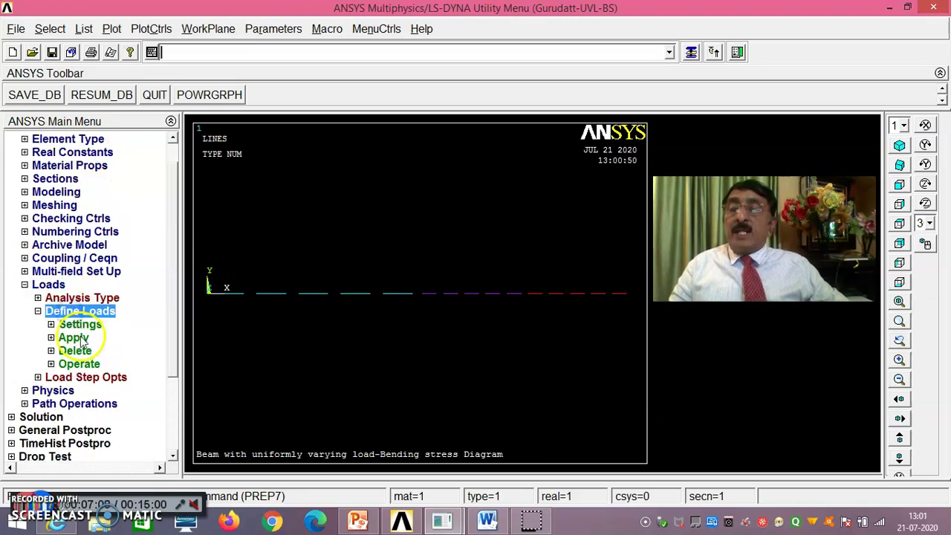
pyautogui.click(74, 338)
pyautogui.click(91, 351)
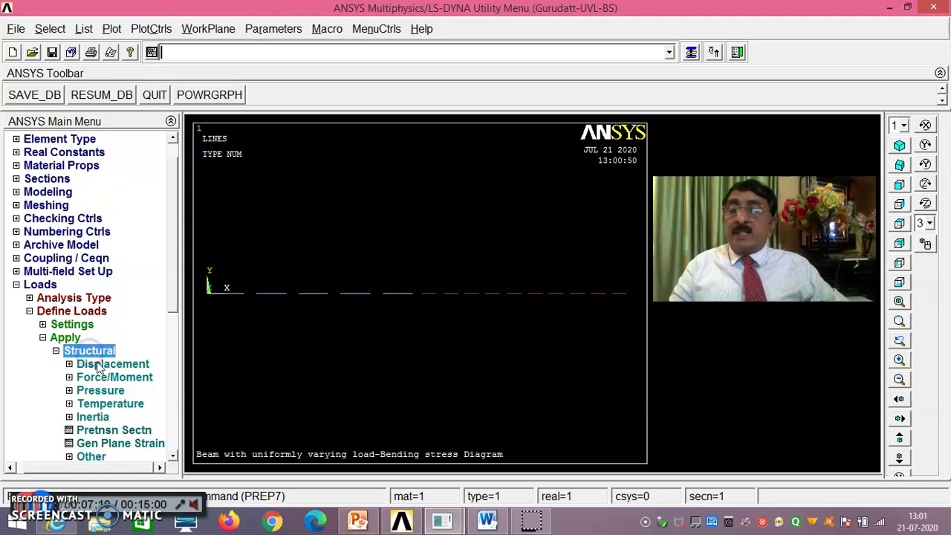
pyautogui.click(98, 365)
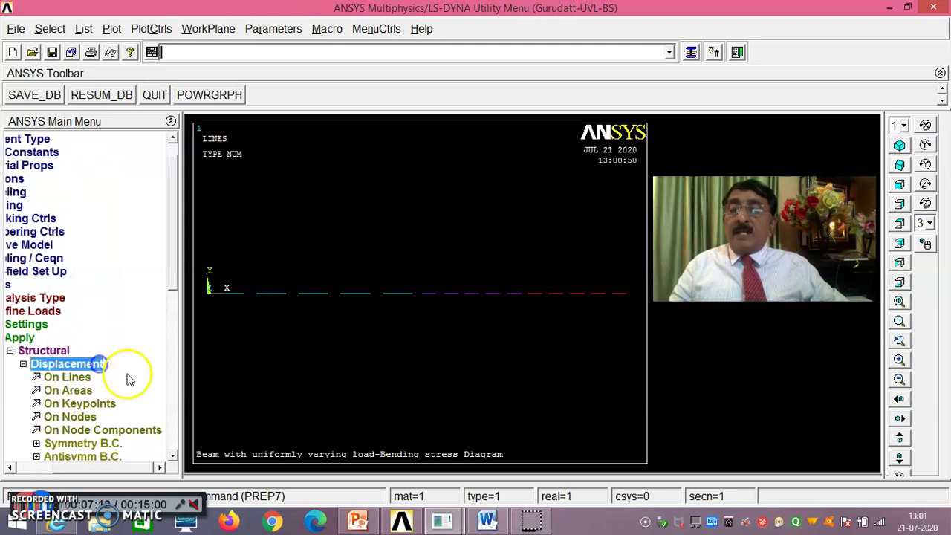
pyautogui.moveTo(176, 271); pyautogui.dragTo(165, 318)
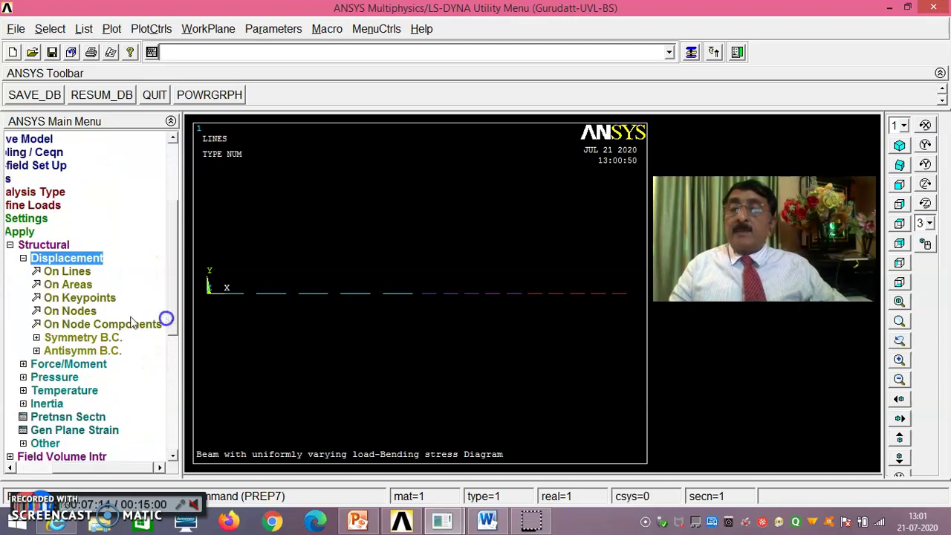
pyautogui.click(90, 299)
pyautogui.click(209, 294)
pyautogui.click(629, 293)
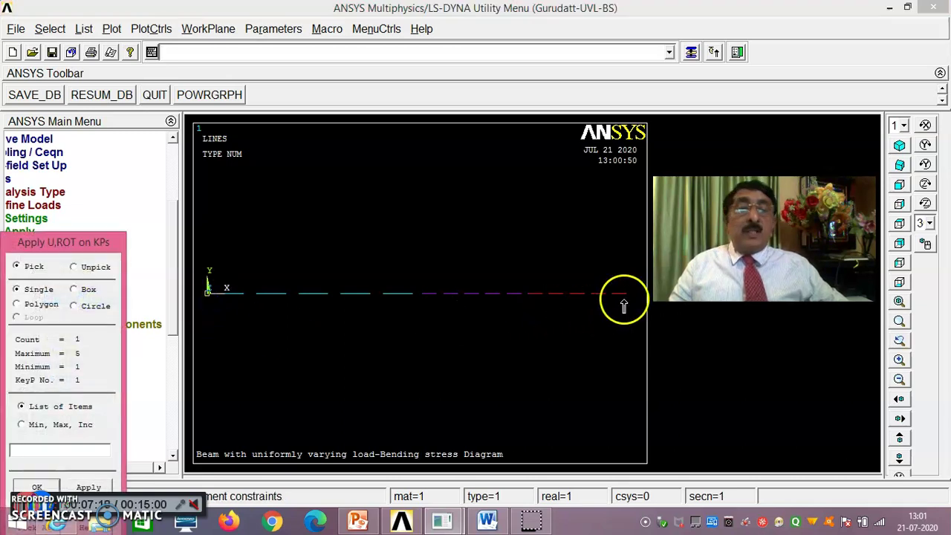
pyautogui.moveTo(59, 248); pyautogui.dragTo(183, 135)
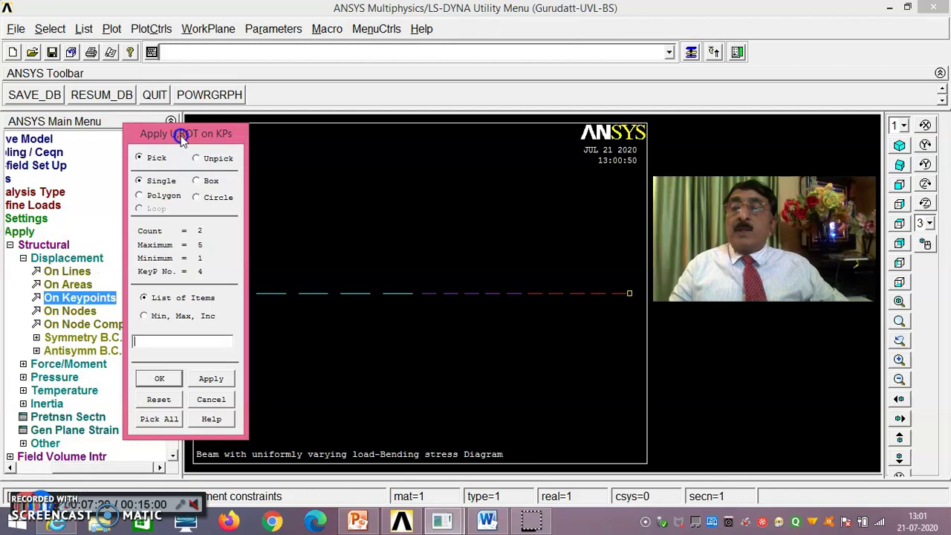
pyautogui.click(167, 375)
# Constrain UX, UY, UZ, ROTX and ROTY at the two picked end keypoints with a constant displacement value of 0.
pyautogui.click(536, 207)
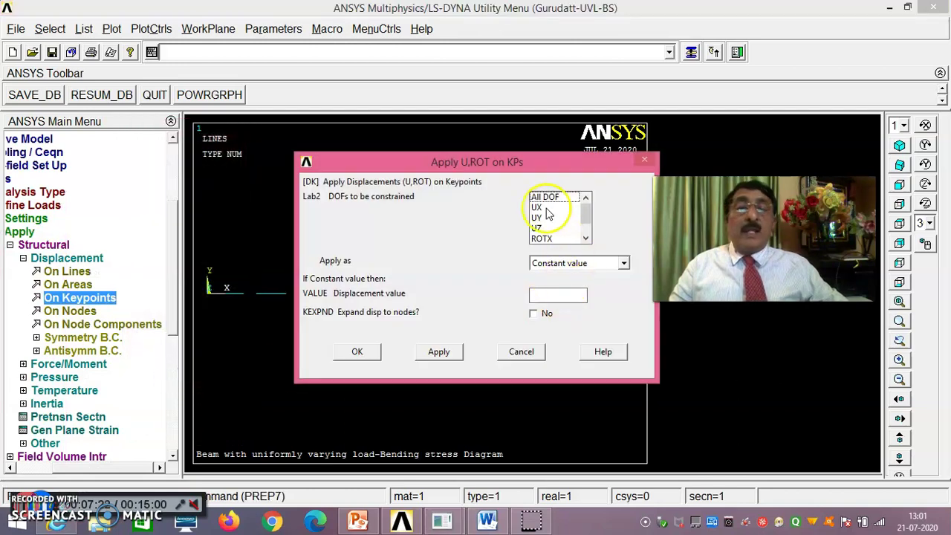
pyautogui.click(540, 218)
pyautogui.click(536, 228)
pyautogui.click(538, 239)
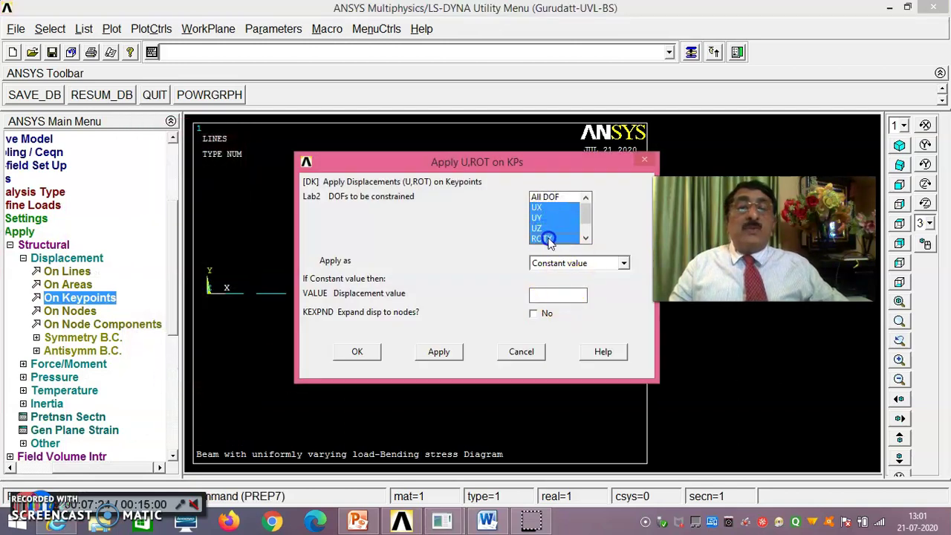
pyautogui.click(586, 238)
pyautogui.click(586, 239)
pyautogui.click(541, 228)
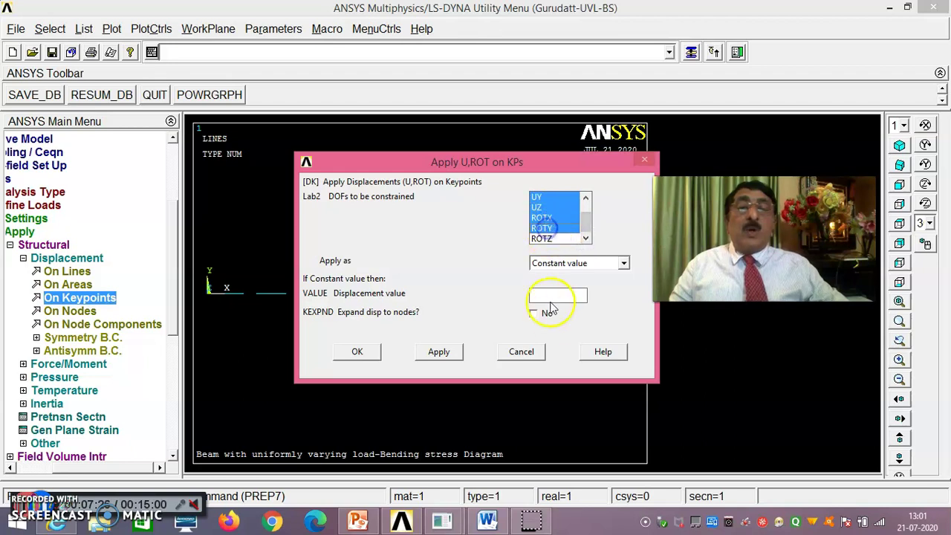
pyautogui.click(552, 297)
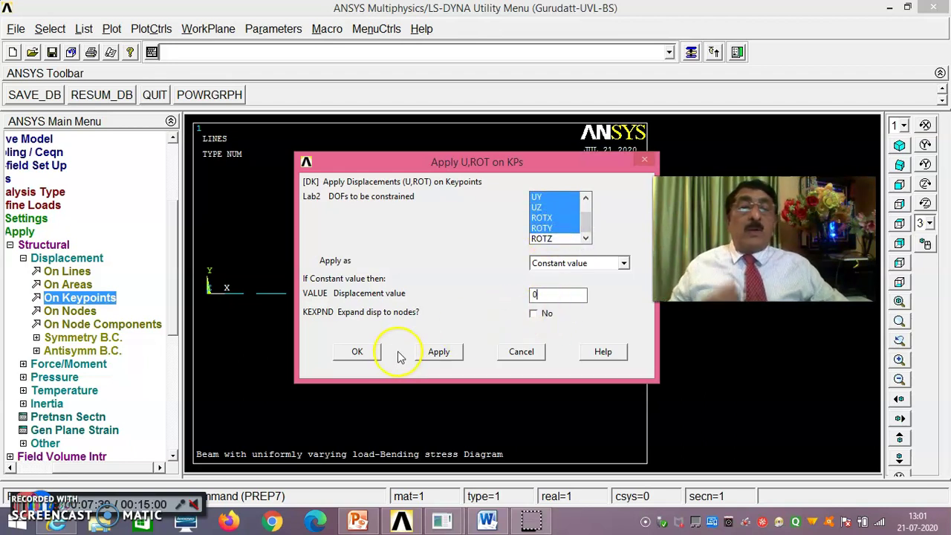
pyautogui.click(360, 352)
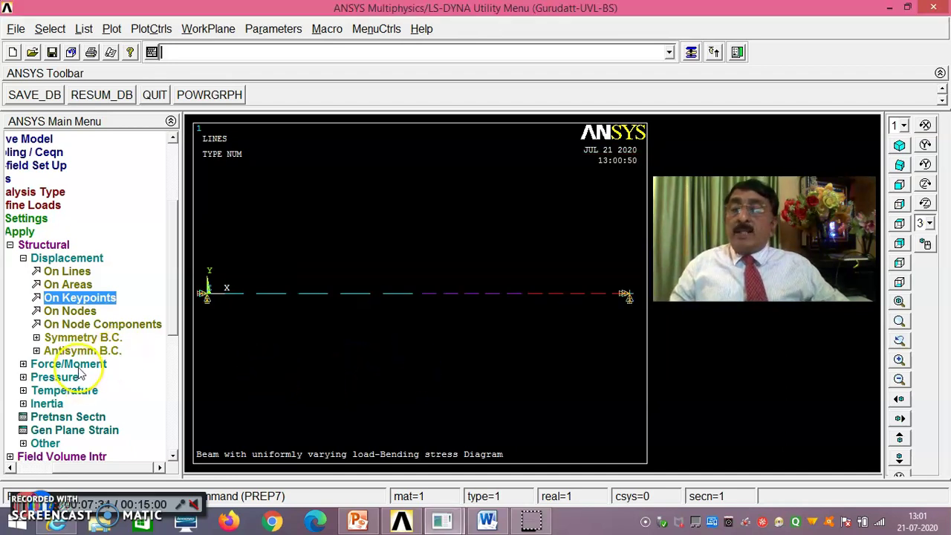
# Apply a constant FY force of -80000 on keypoint 3, where the second and third lines of the beam meet.
pyautogui.click(71, 364)
pyautogui.click(127, 285)
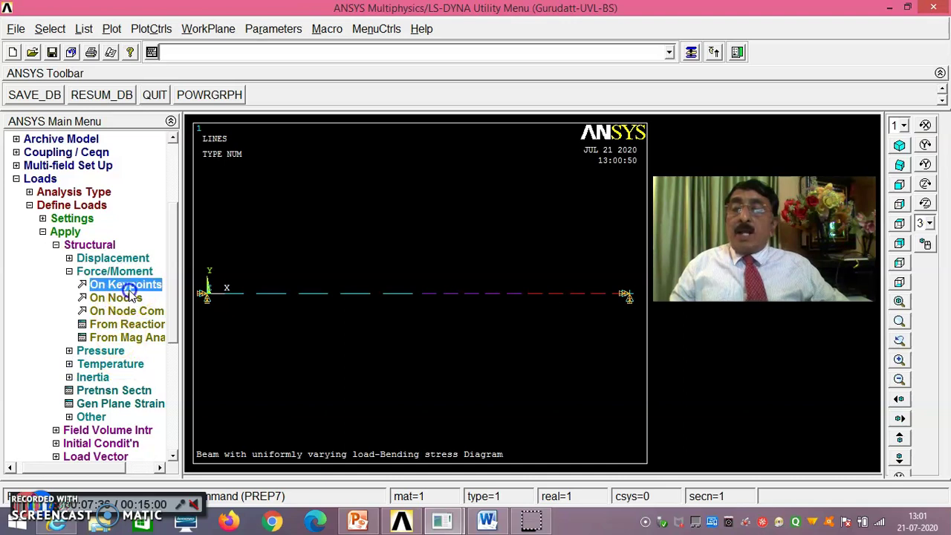
pyautogui.click(522, 297)
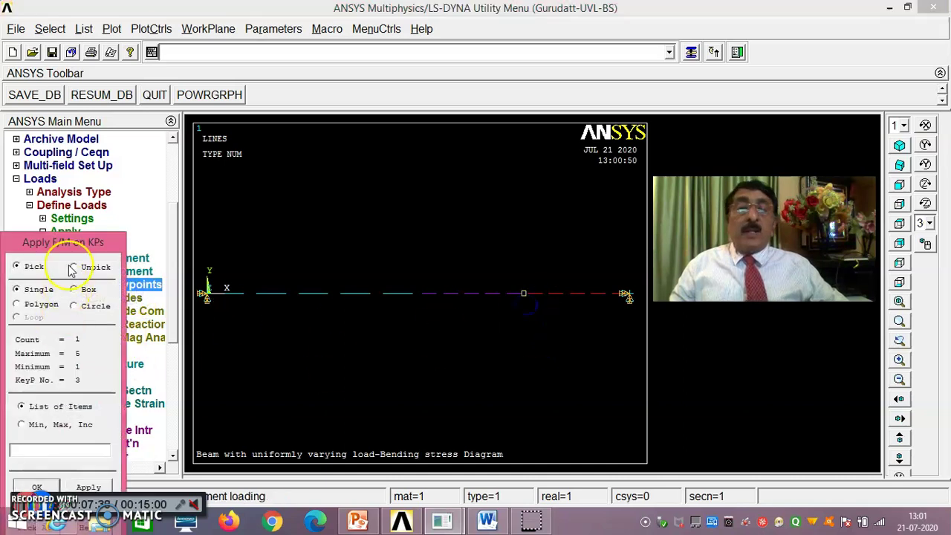
pyautogui.moveTo(76, 250); pyautogui.dragTo(134, 153)
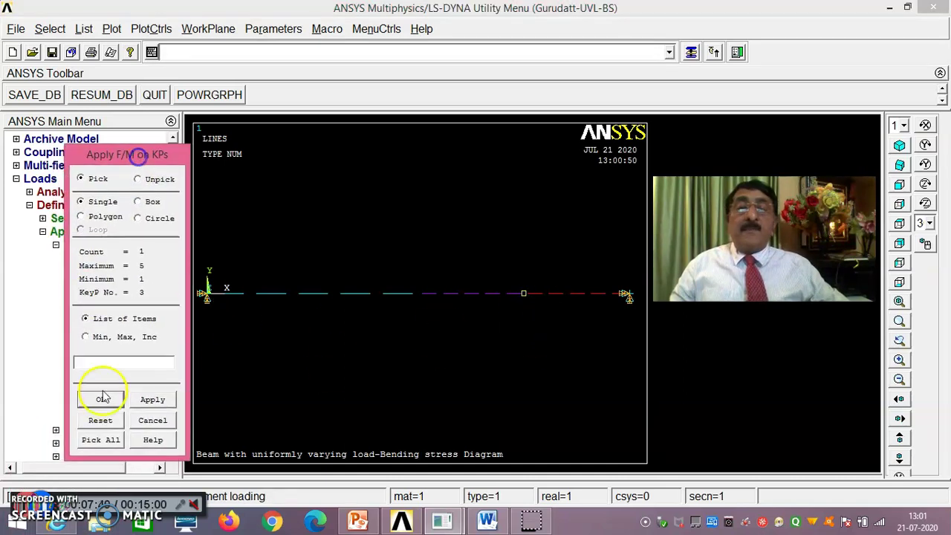
pyautogui.click(109, 401)
pyautogui.click(574, 232)
pyautogui.click(562, 251)
pyautogui.click(562, 286)
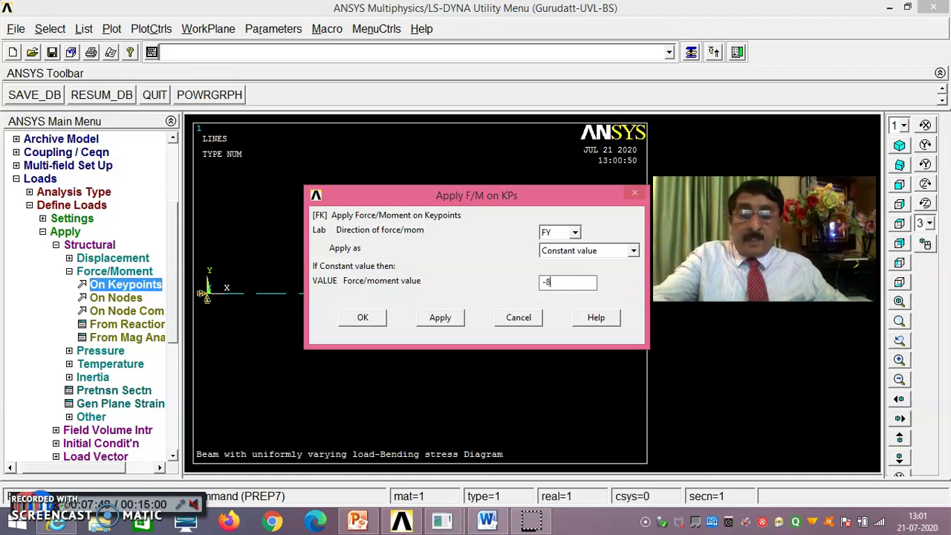
pyautogui.write('-80000')
pyautogui.click(368, 324)
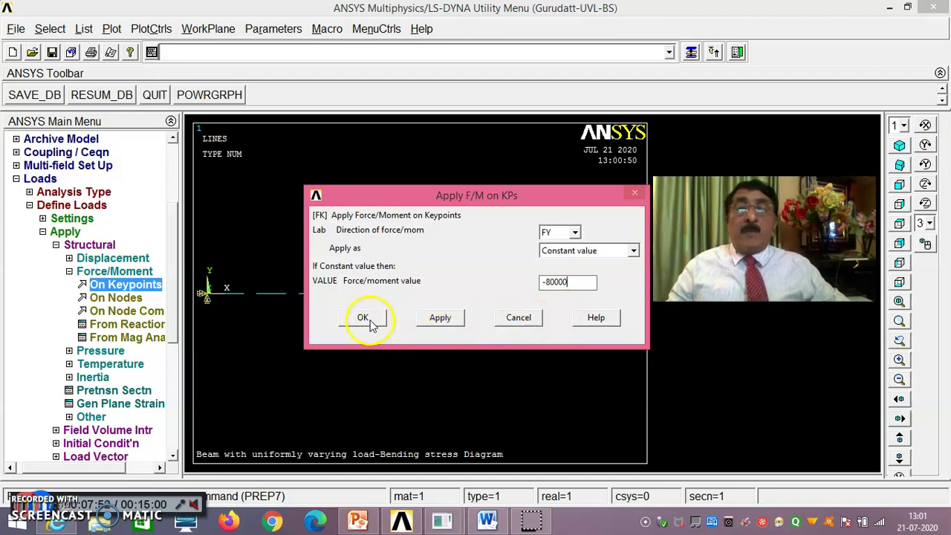
pyautogui.click(368, 320)
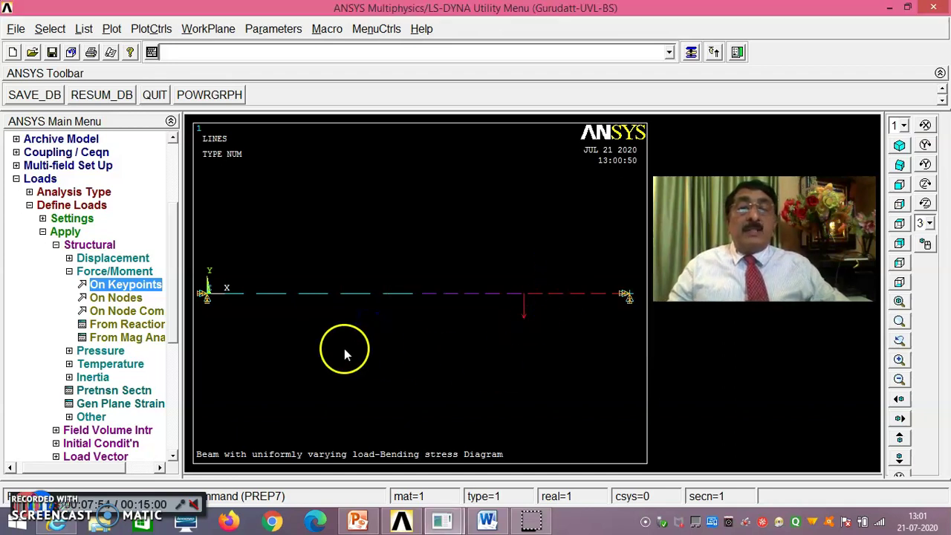
# Apply a beam pressure on element 1 at the beam's start, with 0 at node I and -8000 at node J.
pyautogui.click(102, 353)
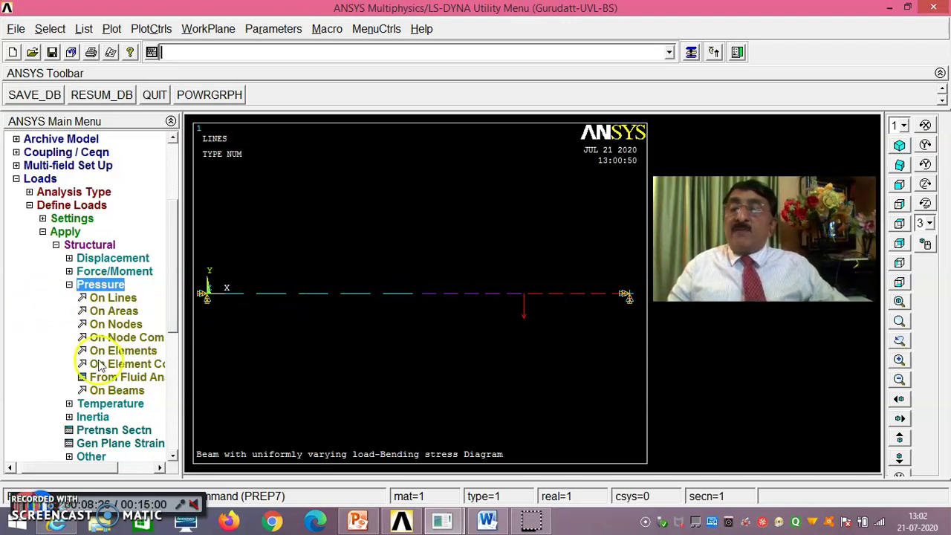
pyautogui.click(117, 393)
pyautogui.click(232, 296)
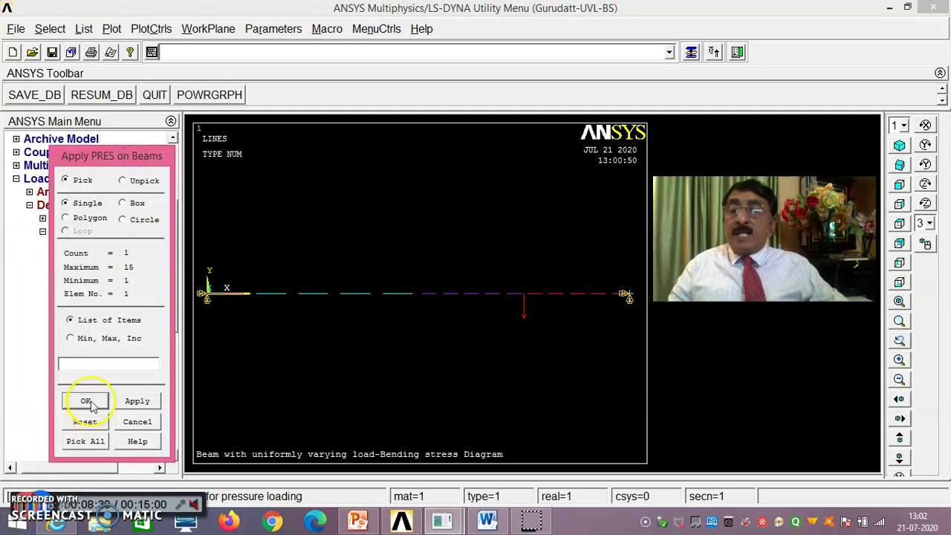
pyautogui.click(85, 399)
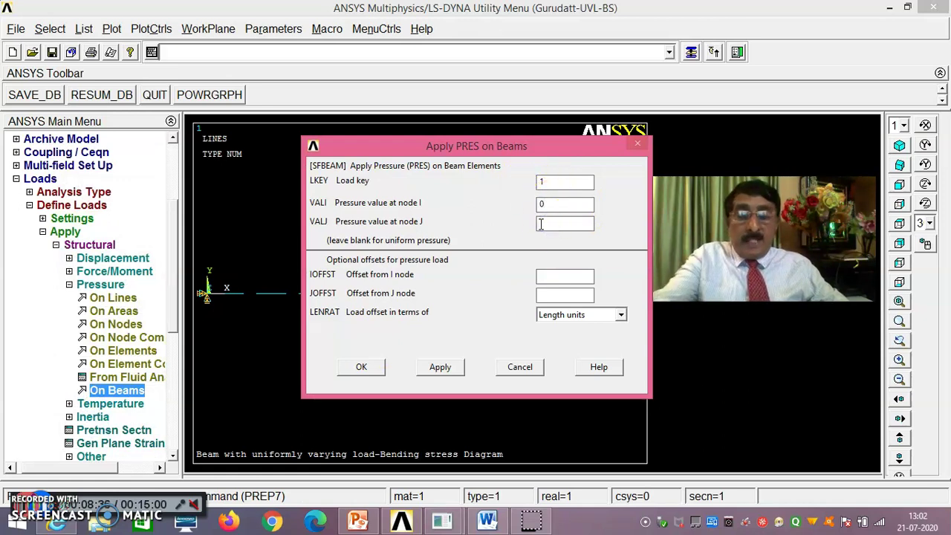
pyautogui.click(542, 223)
pyautogui.write('-8000')
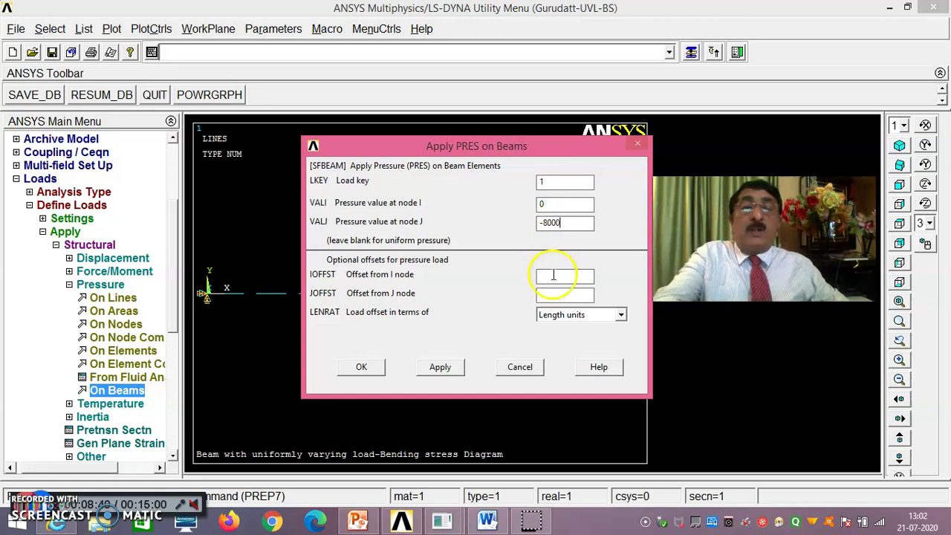
pyautogui.click(443, 367)
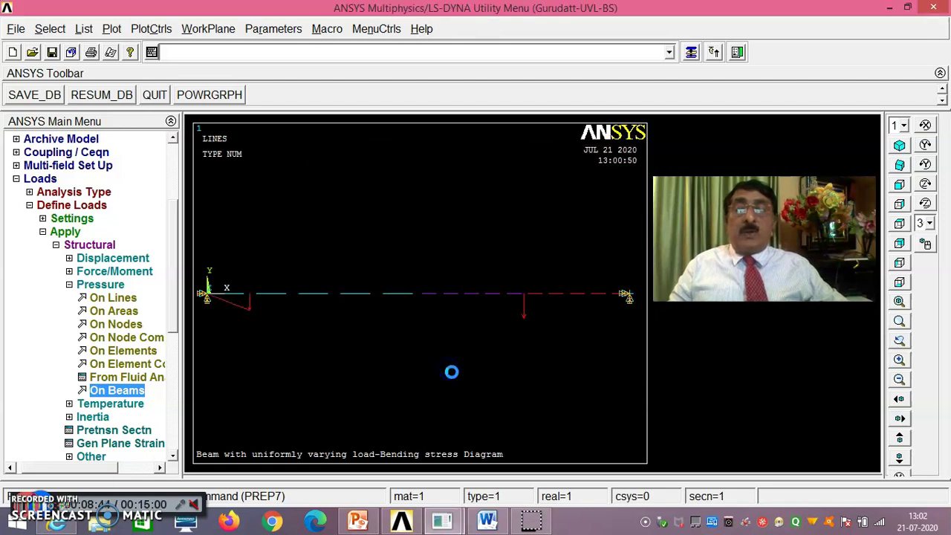
# Apply a beam pressure on element 2 with -8000 at node I and -16000 at node J.
pyautogui.click(204, 110)
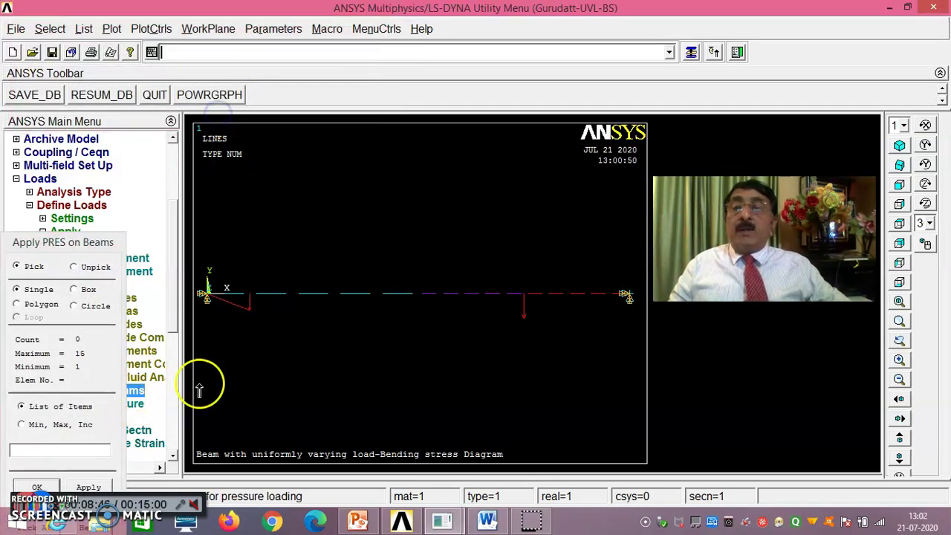
pyautogui.click(269, 311)
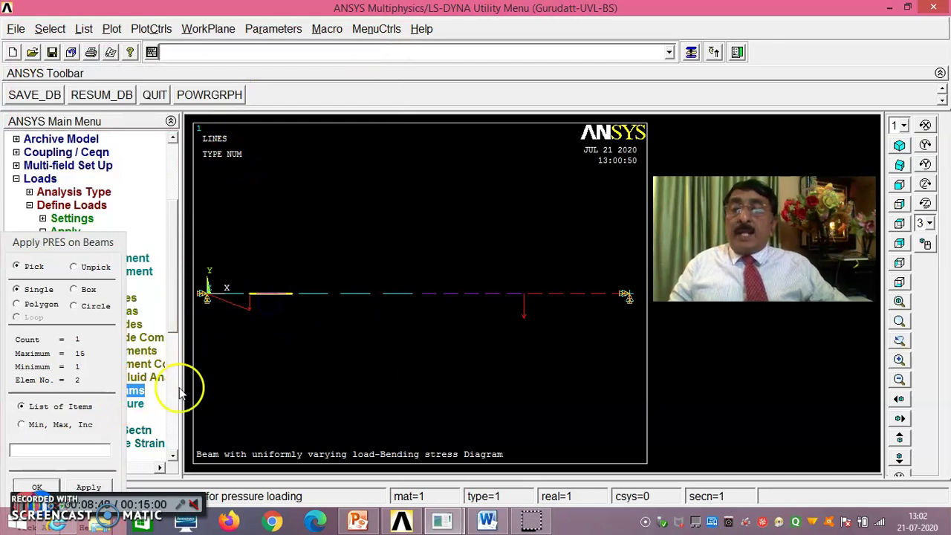
pyautogui.moveTo(75, 251); pyautogui.dragTo(182, 171)
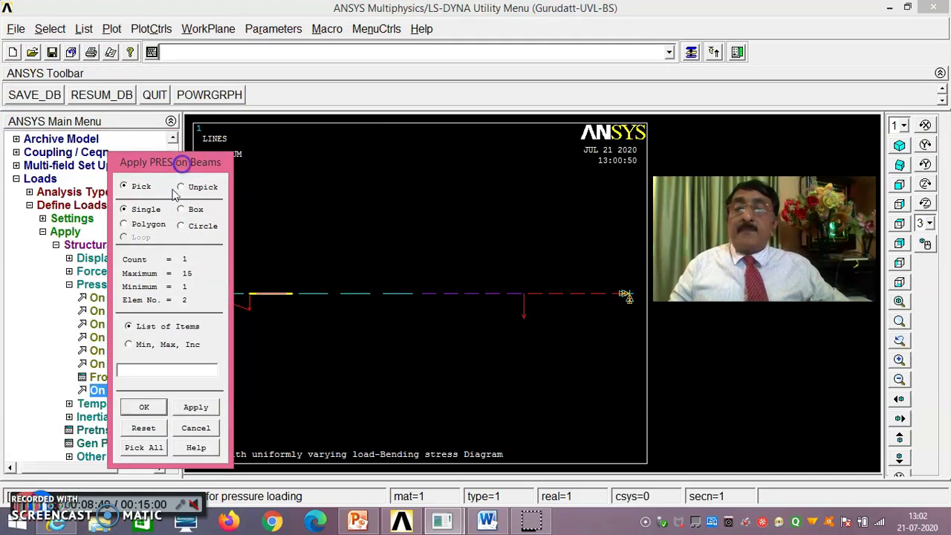
pyautogui.click(149, 407)
pyautogui.click(560, 206)
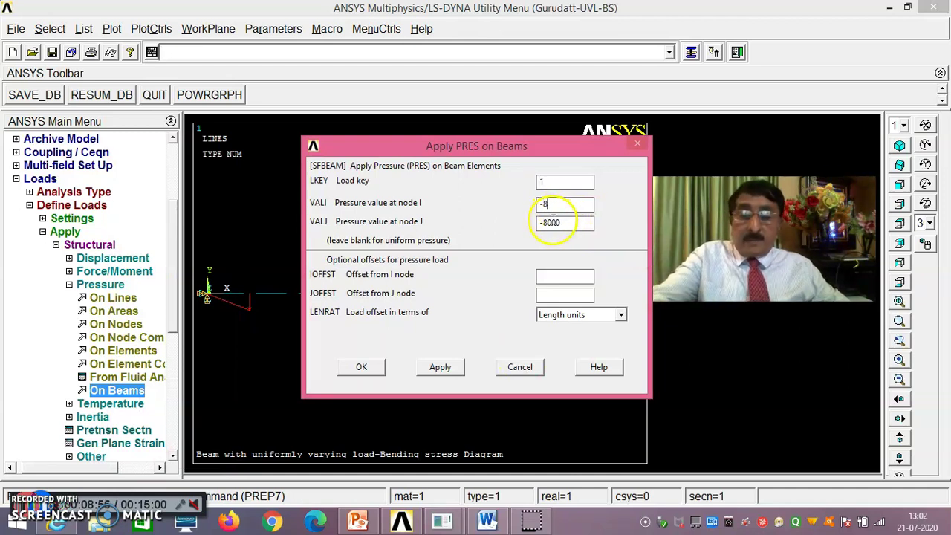
pyautogui.doubleClick(563, 222)
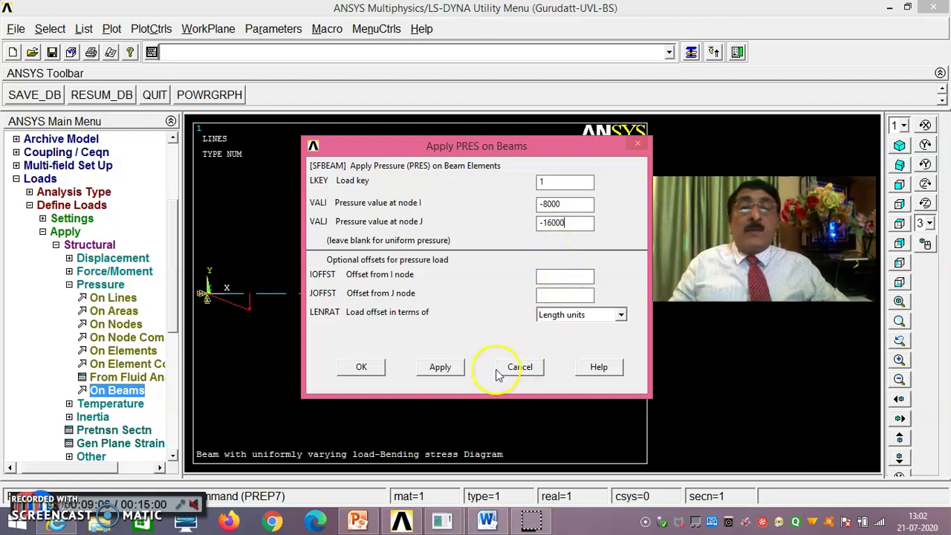
pyautogui.click(448, 375)
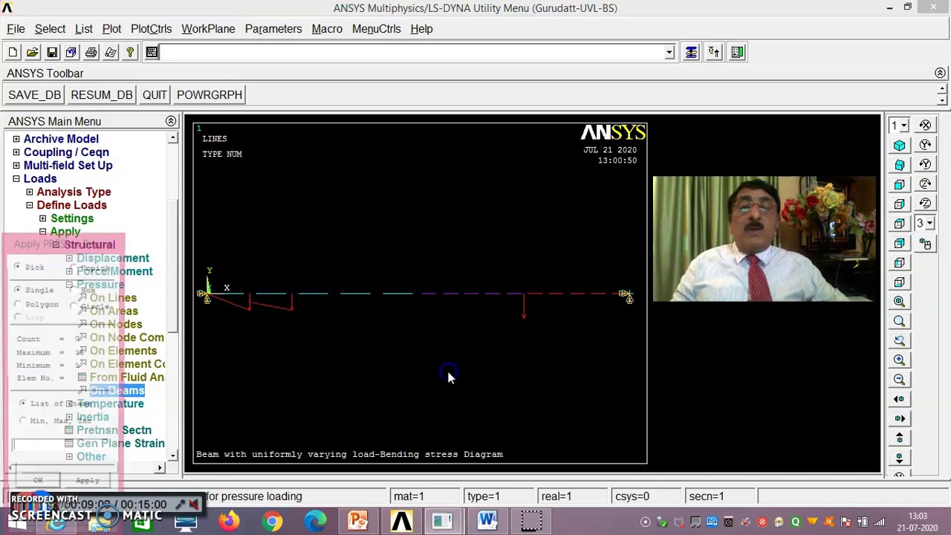
# Apply a beam pressure on element 3 with -16000 at node I and -24000 at node J.
pyautogui.click(316, 305)
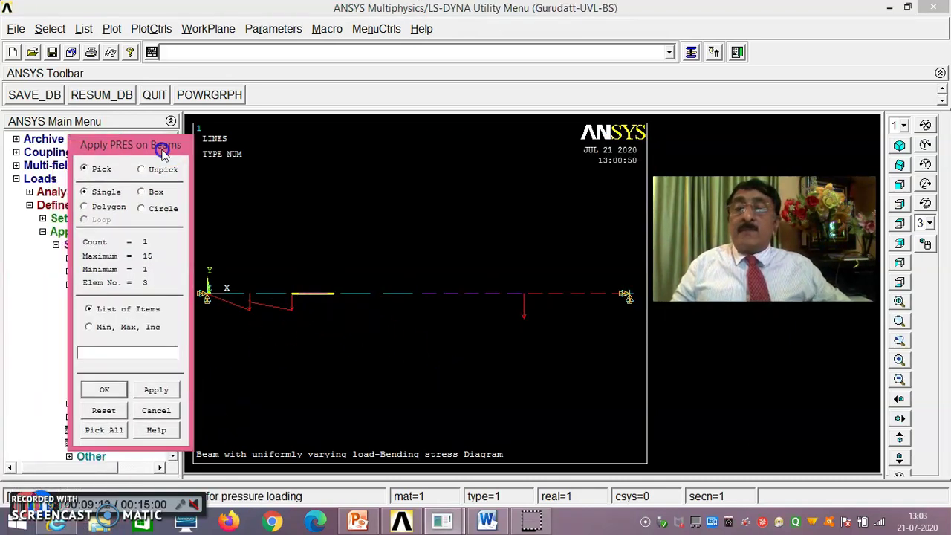
pyautogui.click(117, 388)
pyautogui.click(569, 208)
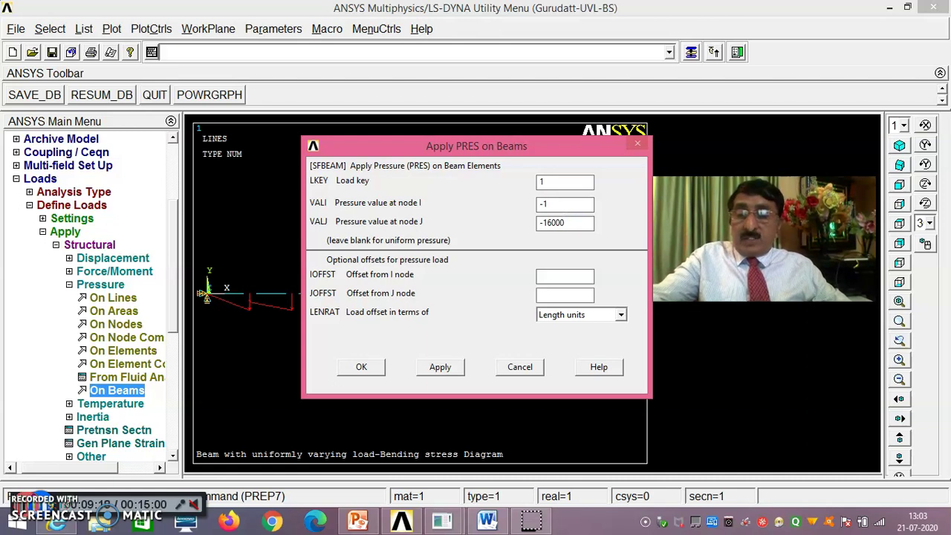
pyautogui.click(575, 224)
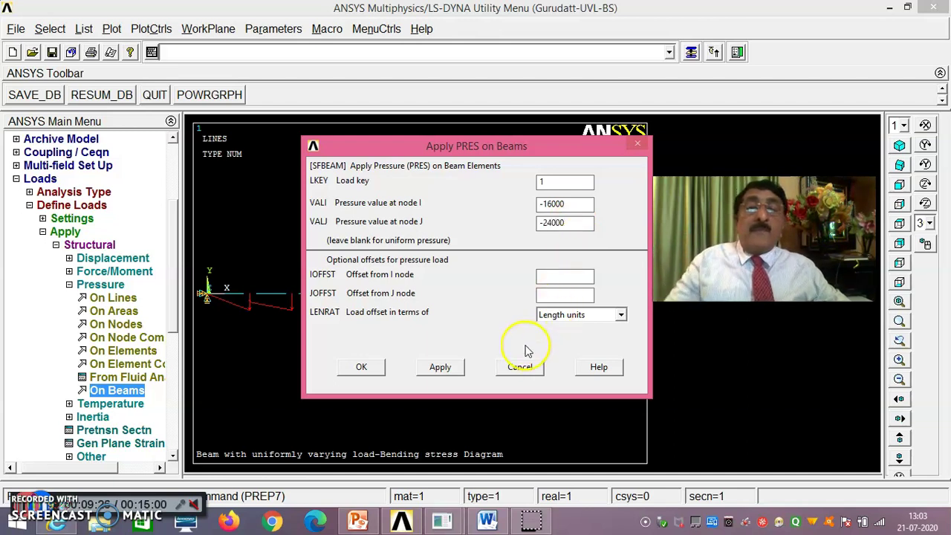
pyautogui.click(440, 367)
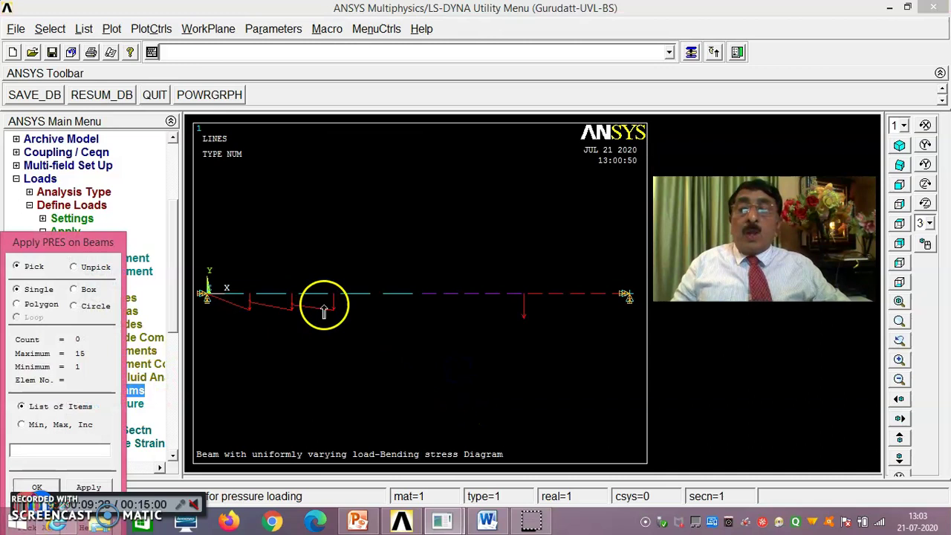
# Apply a beam pressure on element 4 with -24000 at node I and -32000 at node J.
pyautogui.click(370, 301)
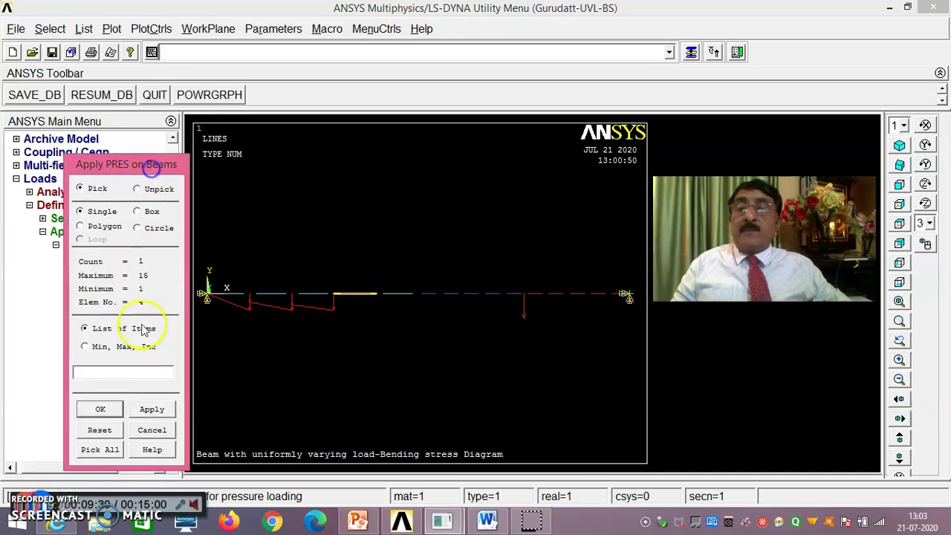
pyautogui.click(94, 408)
pyautogui.click(577, 203)
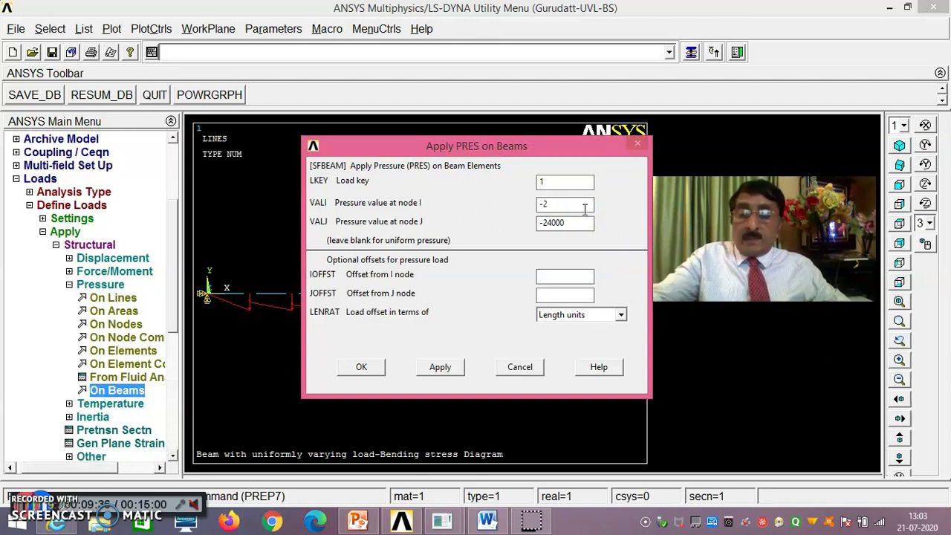
pyautogui.write('-24000')
pyautogui.click(584, 223)
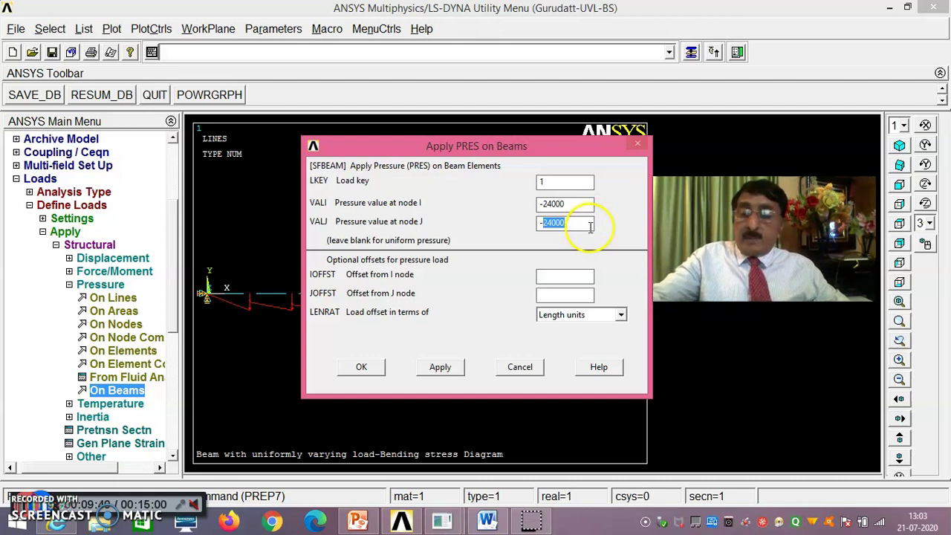
pyautogui.write('-32000')
pyautogui.click(364, 367)
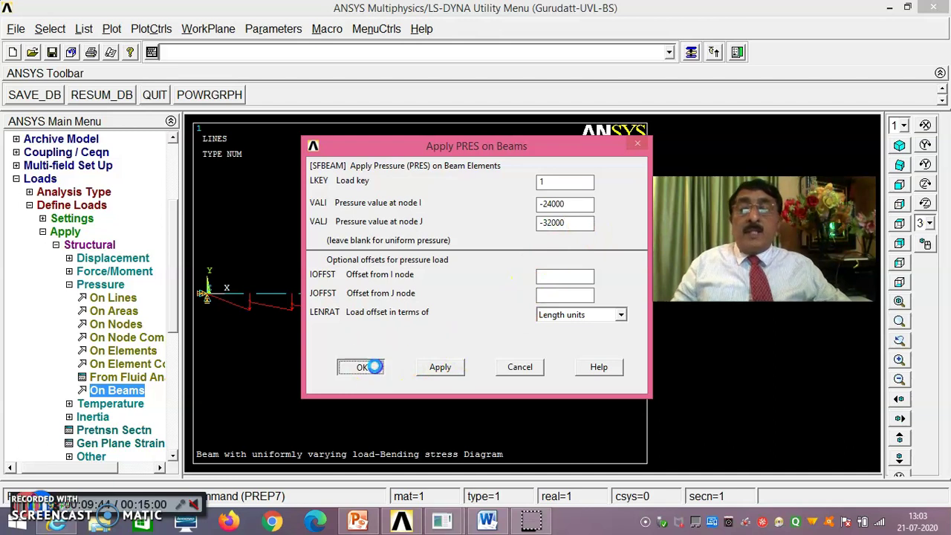
# Apply a beam pressure on the fifth element from the beam's start, with -32000 at node I and -40000 at node J.
pyautogui.click(132, 390)
pyautogui.click(404, 303)
pyautogui.moveTo(125, 238); pyautogui.dragTo(186, 146)
pyautogui.click(132, 392)
pyautogui.click(566, 203)
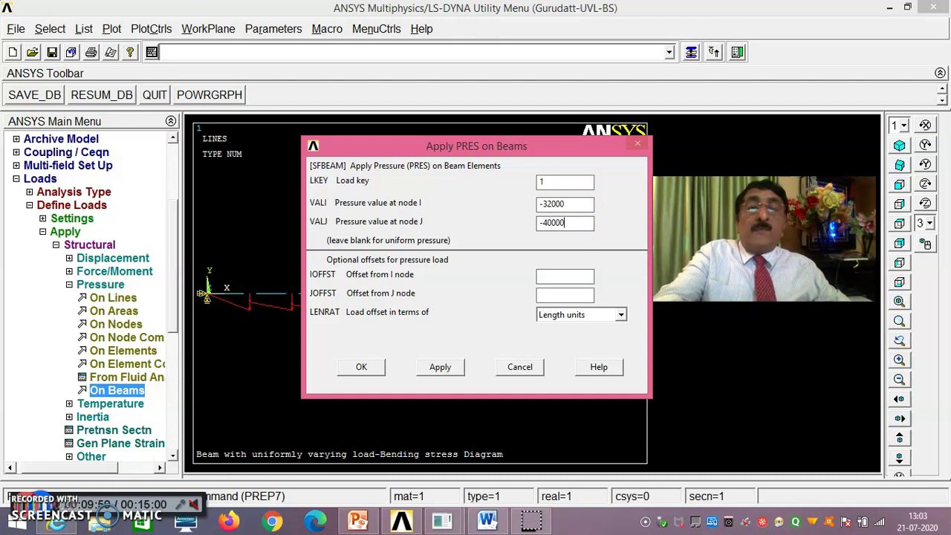
pyautogui.click(359, 370)
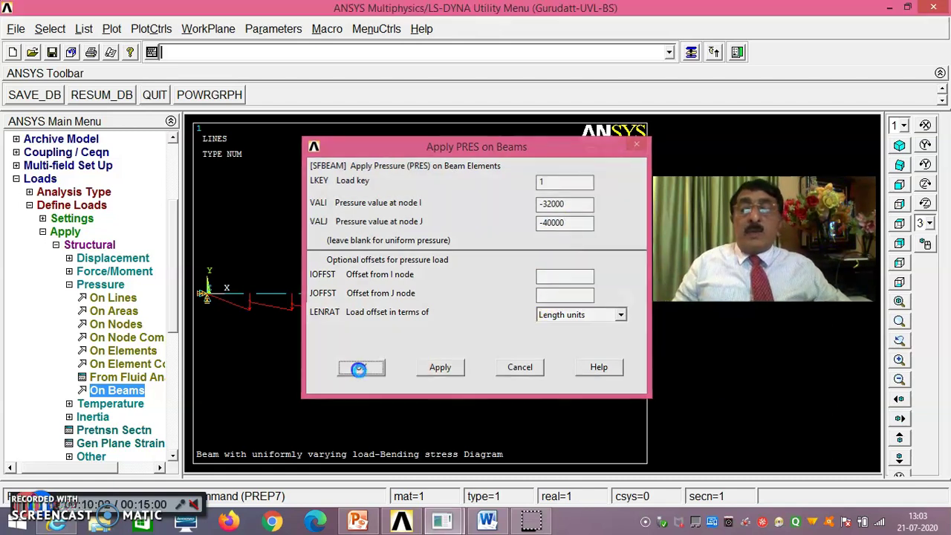
# Fit the view and display a multi-plot of the whole beam with its loads and supports.
pyautogui.click(899, 302)
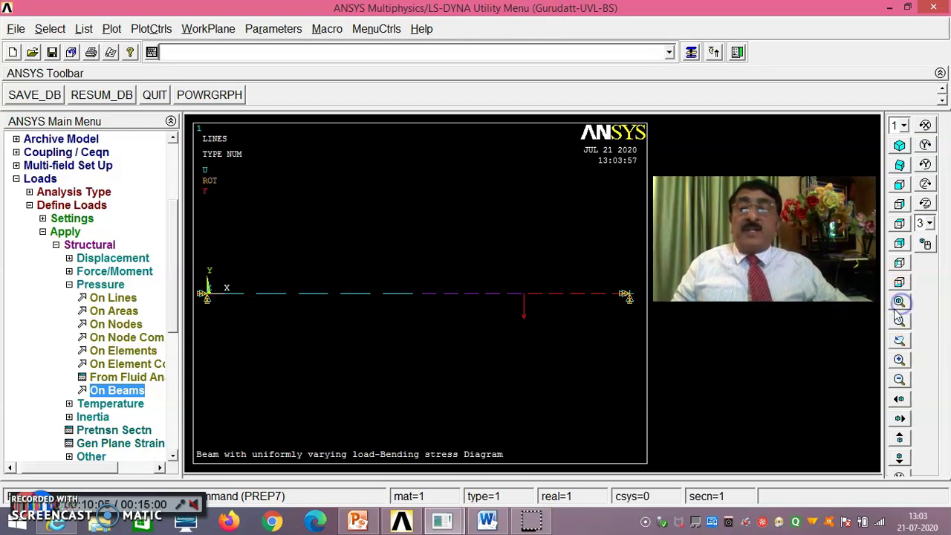
pyautogui.click(150, 29)
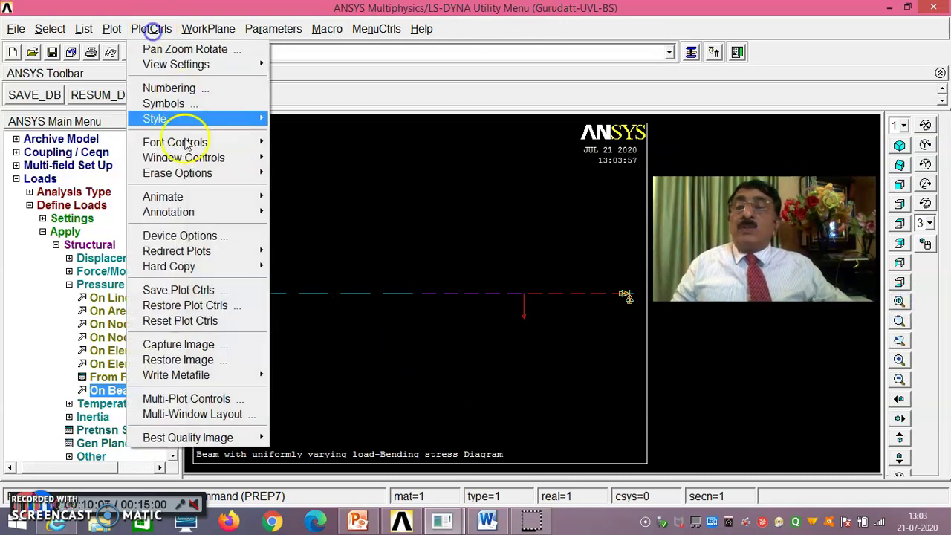
pyautogui.click(113, 28)
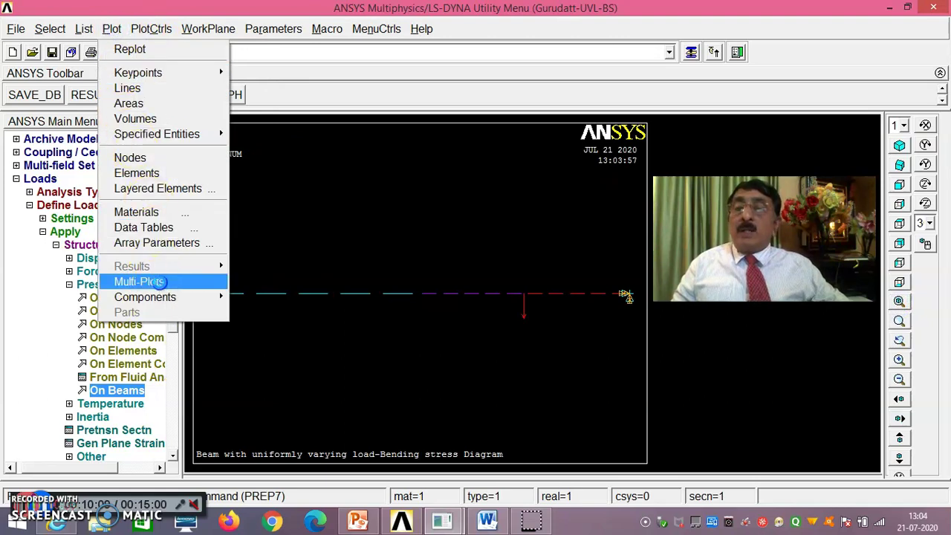
pyautogui.click(153, 282)
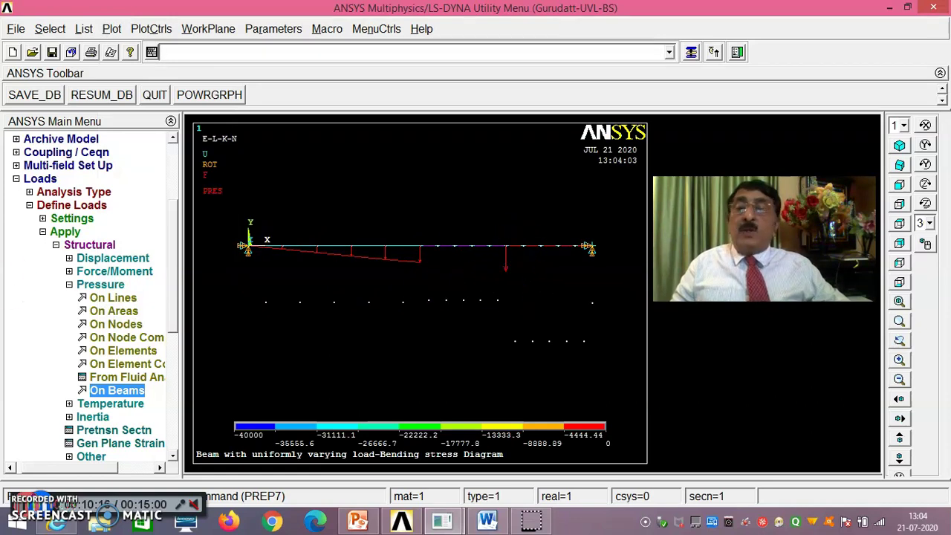
# Solve the current load step and close the solution note and status listing.
pyautogui.click(16, 178)
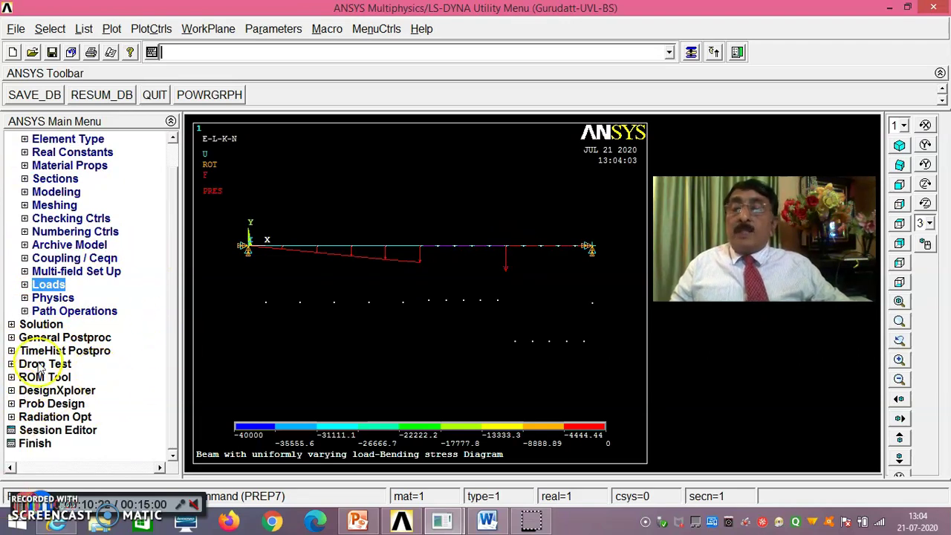
pyautogui.click(41, 324)
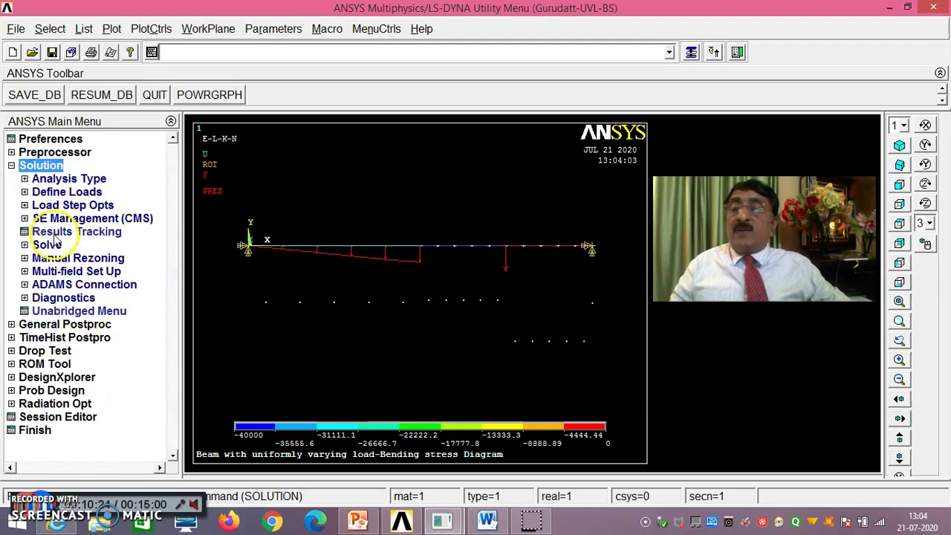
pyautogui.click(48, 248)
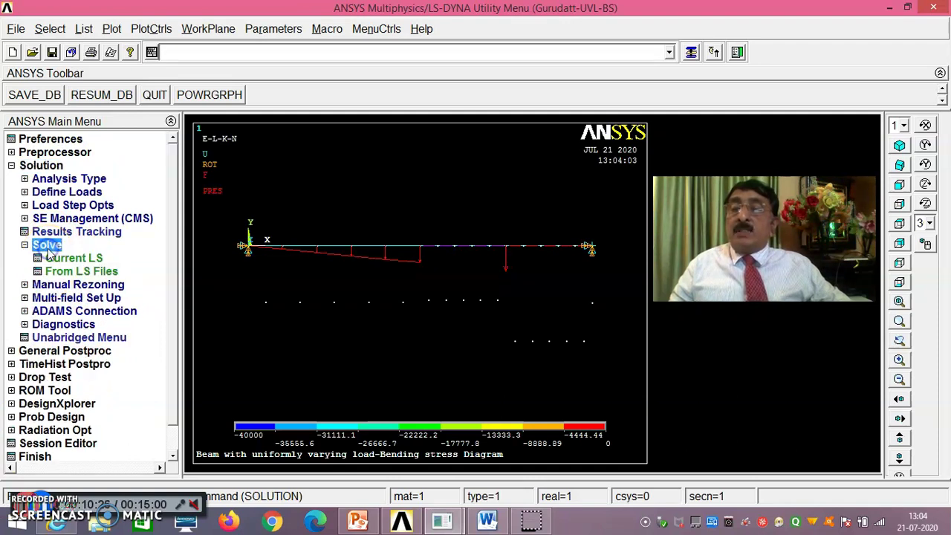
pyautogui.click(72, 258)
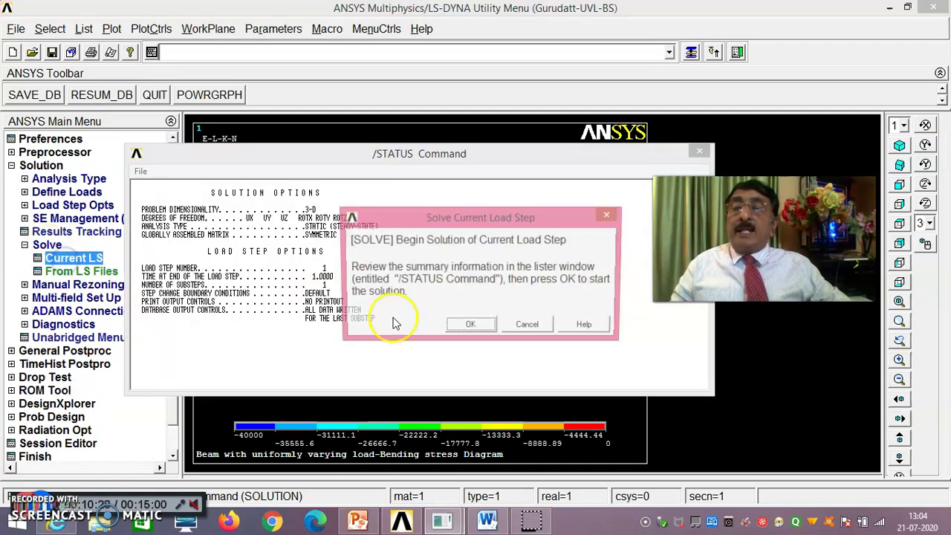
pyautogui.click(478, 327)
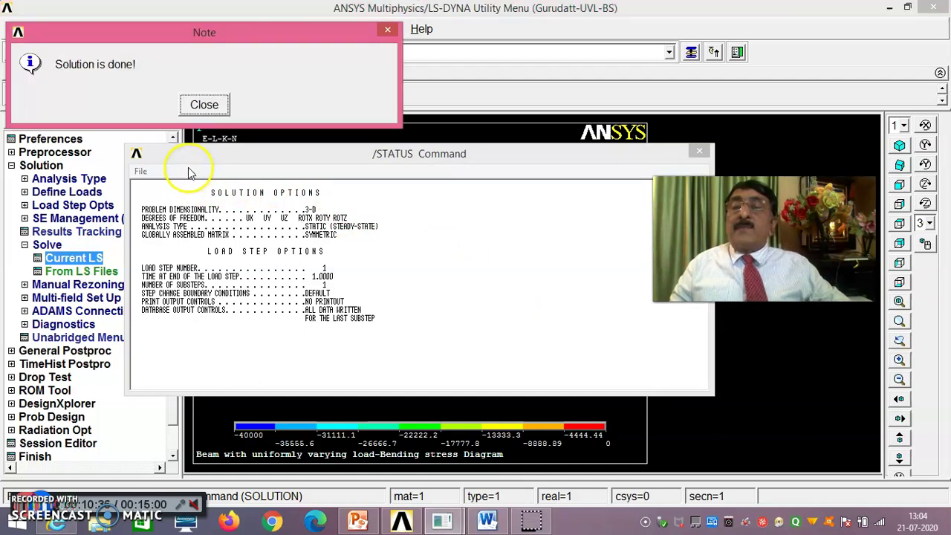
pyautogui.click(204, 105)
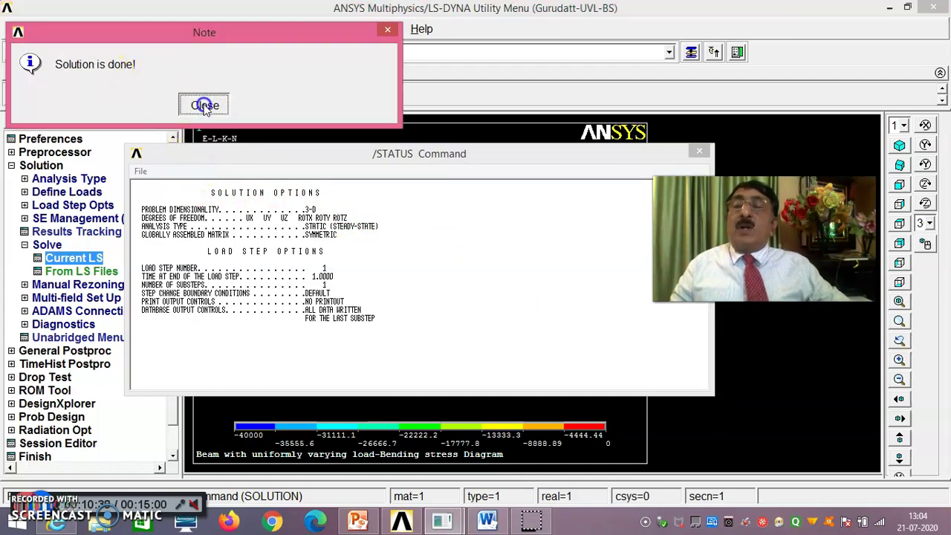
pyautogui.click(143, 173)
pyautogui.click(176, 235)
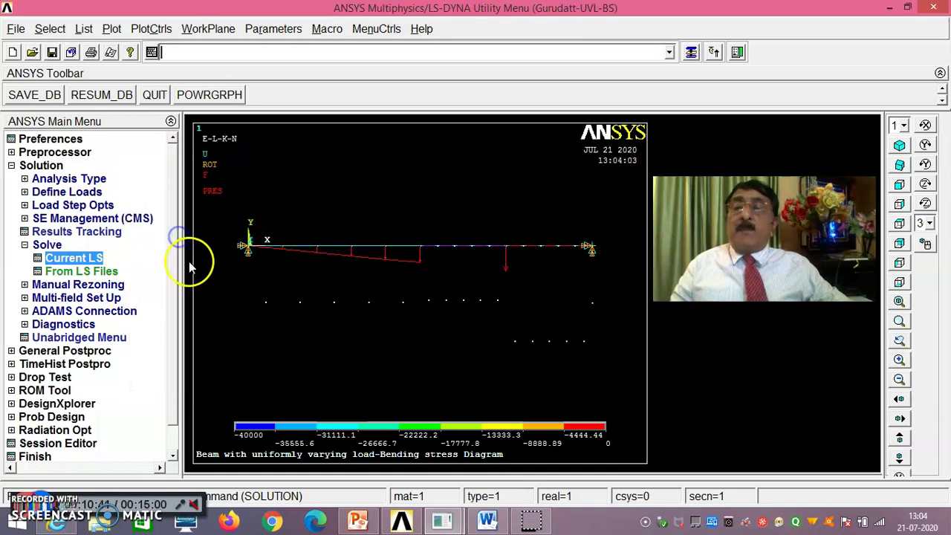
pyautogui.click(26, 245)
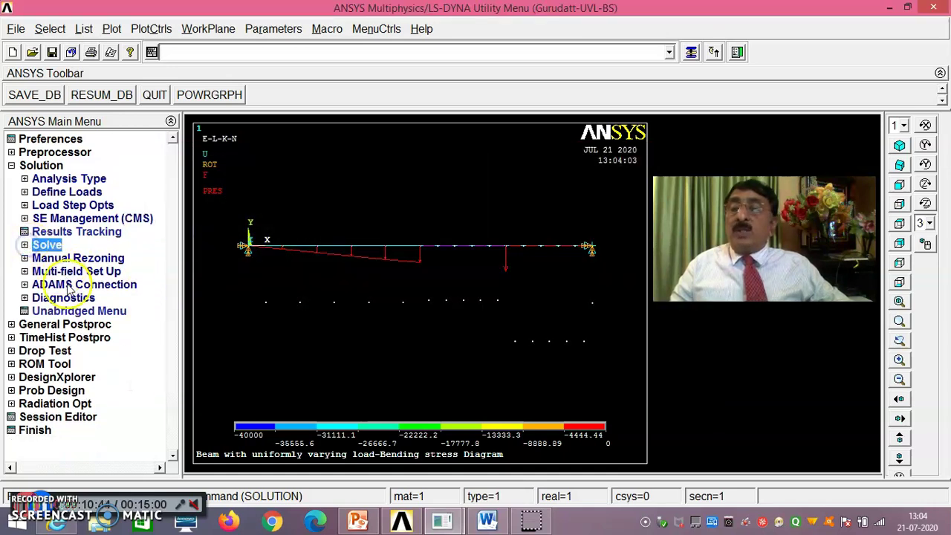
# List the reaction solution for all items, compare the support reactions with the loaded beam plot, and close the listing.
pyautogui.click(65, 325)
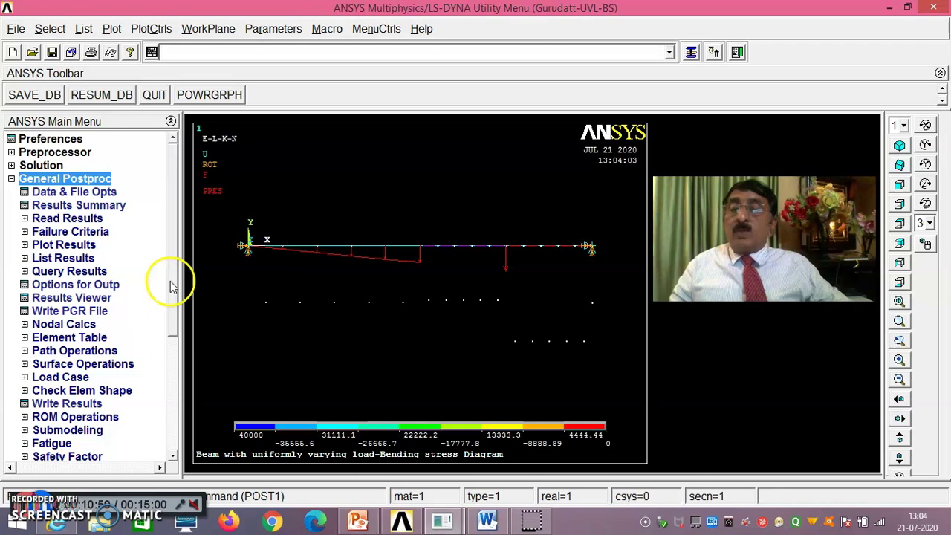
pyautogui.scroll(-2, 174, 319)
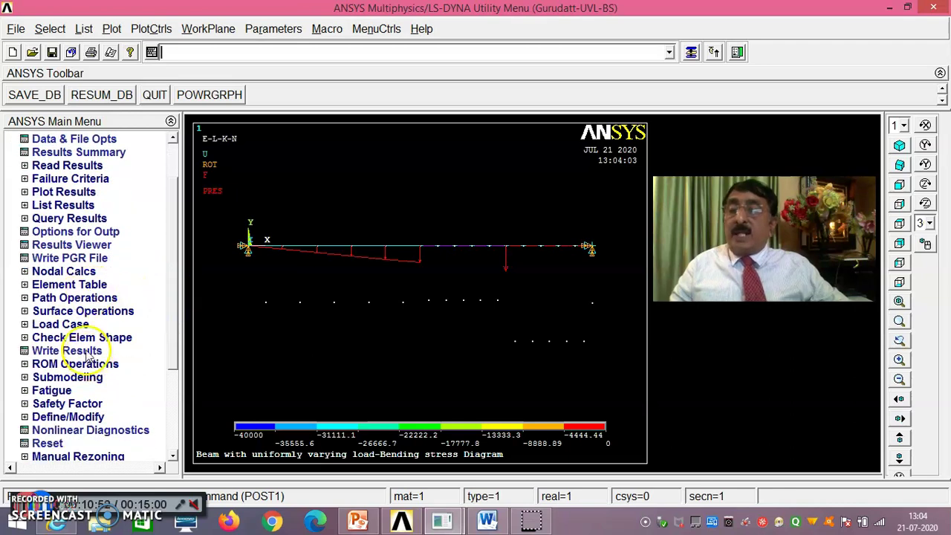
pyautogui.click(74, 205)
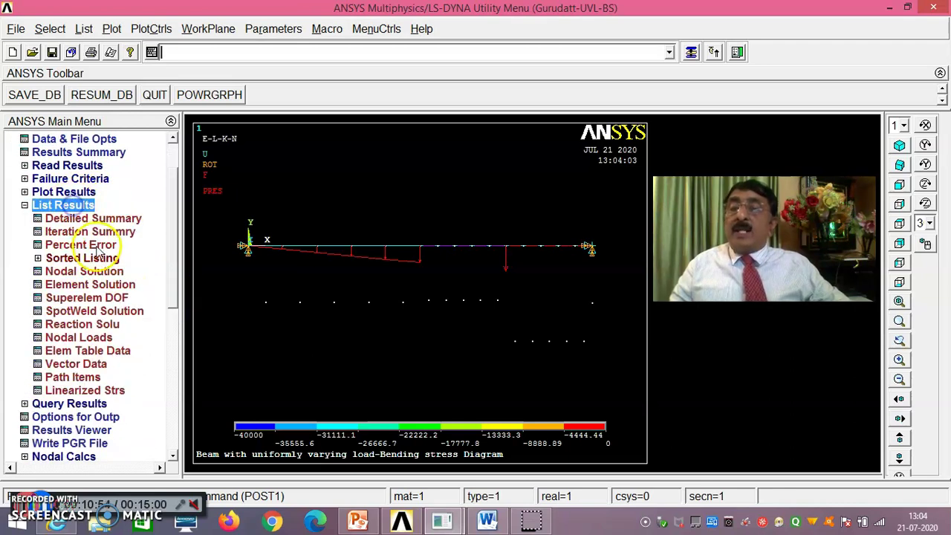
pyautogui.click(97, 325)
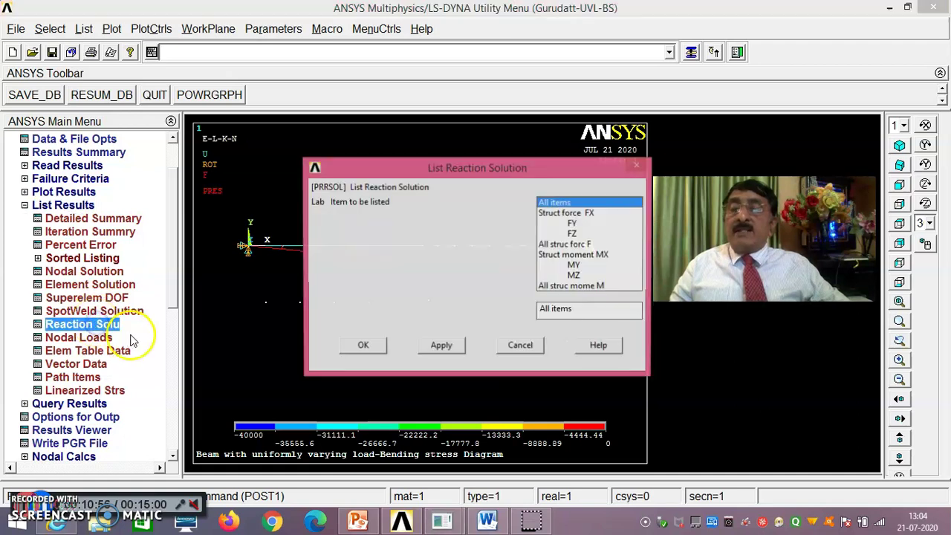
pyautogui.click(362, 346)
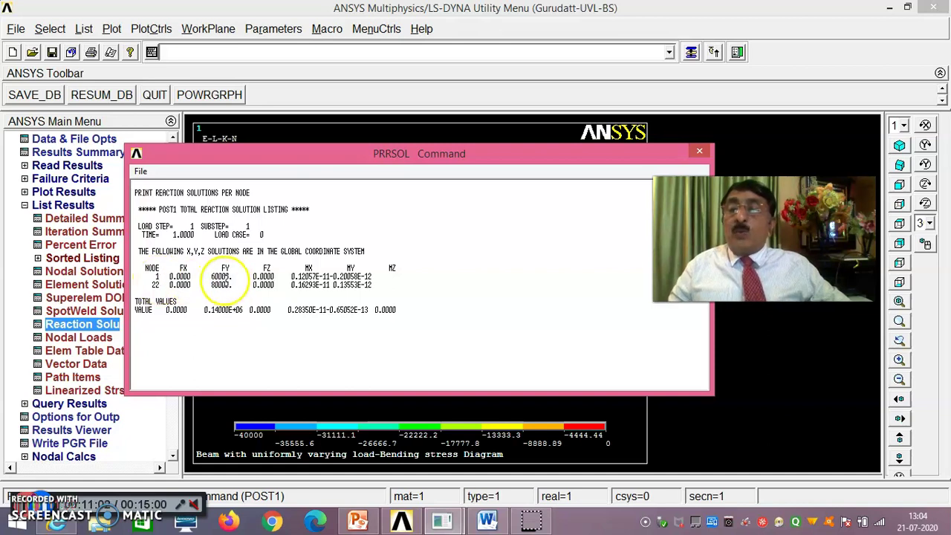
pyautogui.moveTo(352, 162); pyautogui.dragTo(379, 344)
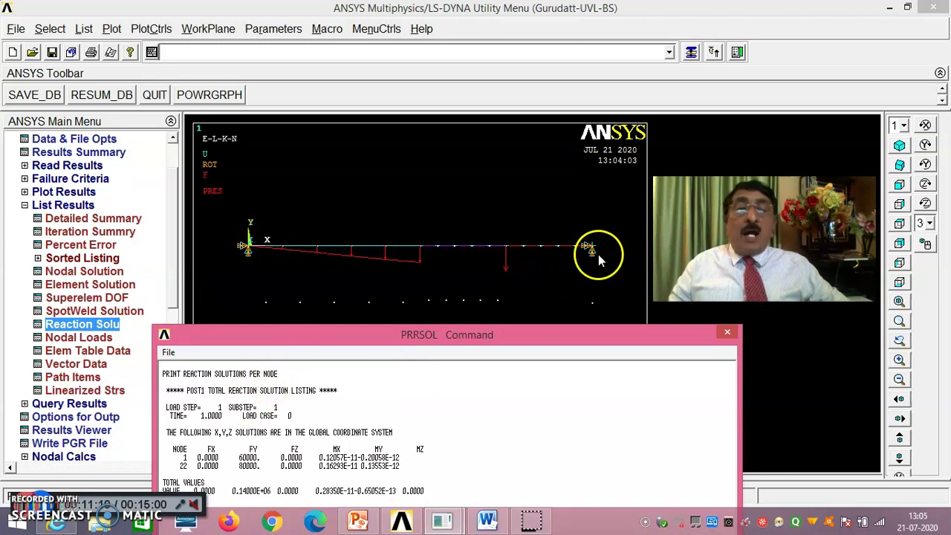
pyautogui.moveTo(448, 335); pyautogui.dragTo(498, 163)
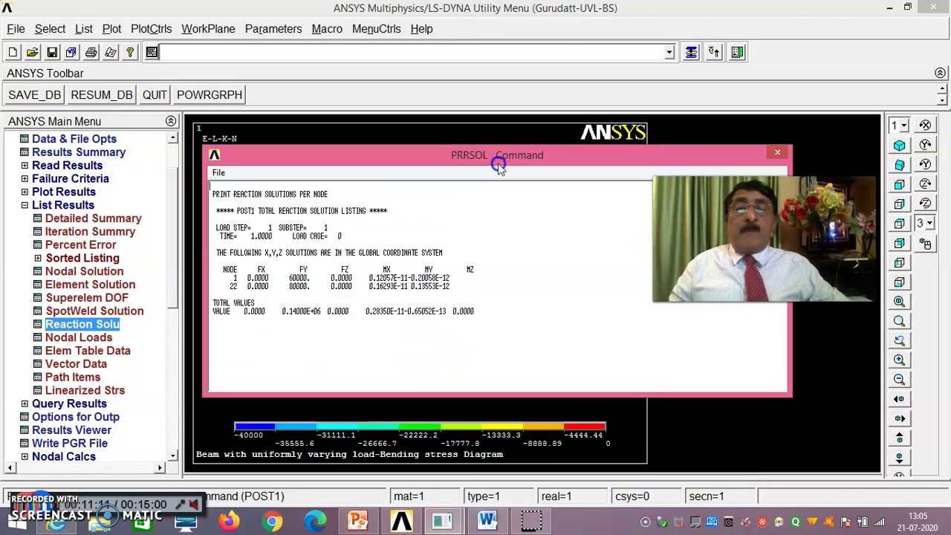
pyautogui.click(220, 172)
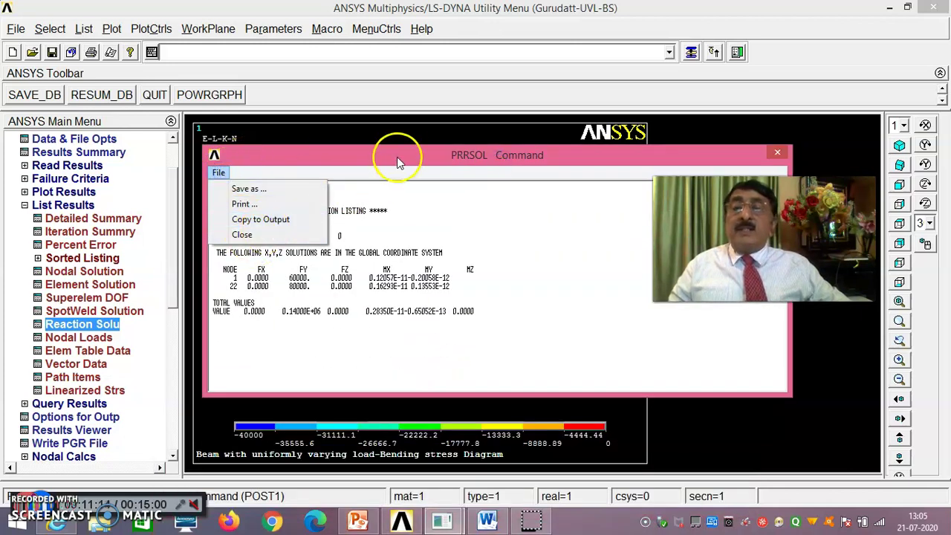
pyautogui.moveTo(398, 162); pyautogui.dragTo(390, 350)
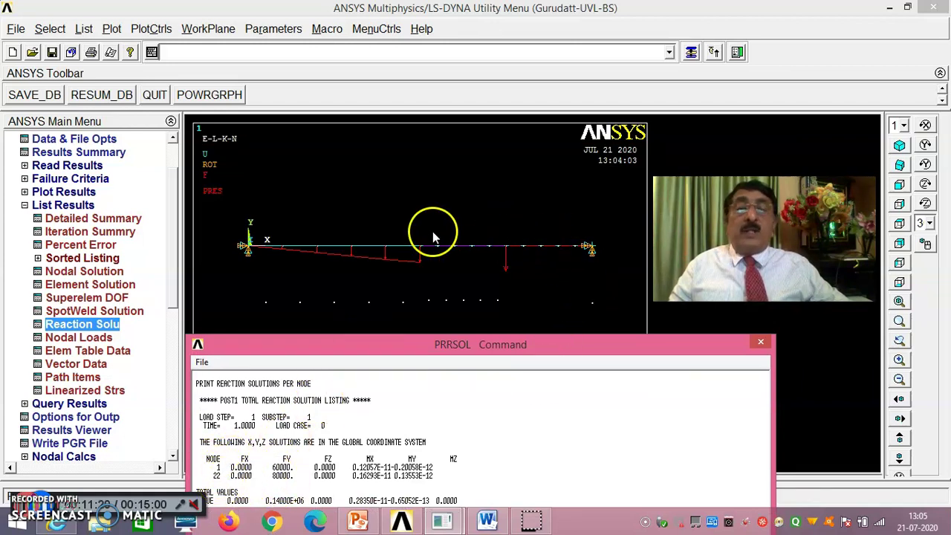
pyautogui.moveTo(533, 336); pyautogui.dragTo(567, 226)
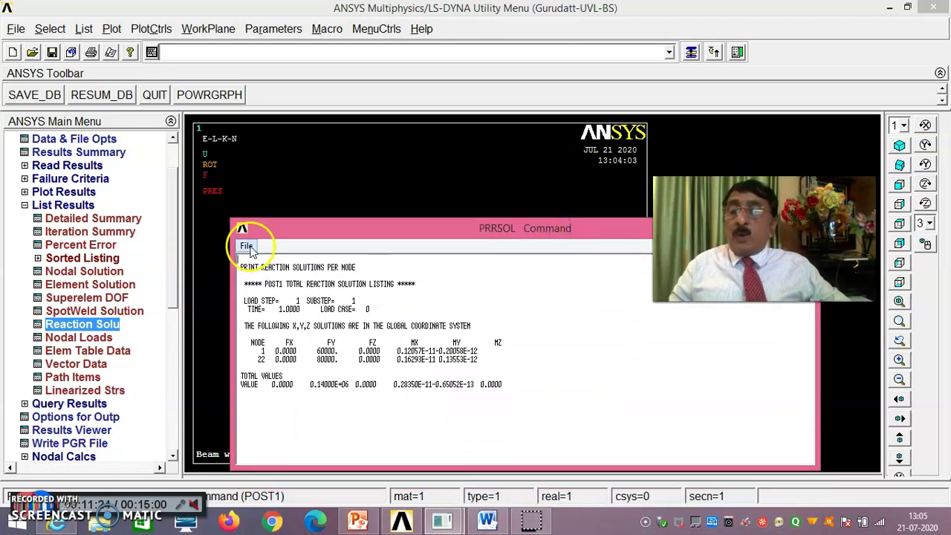
pyautogui.click(246, 249)
pyautogui.click(267, 305)
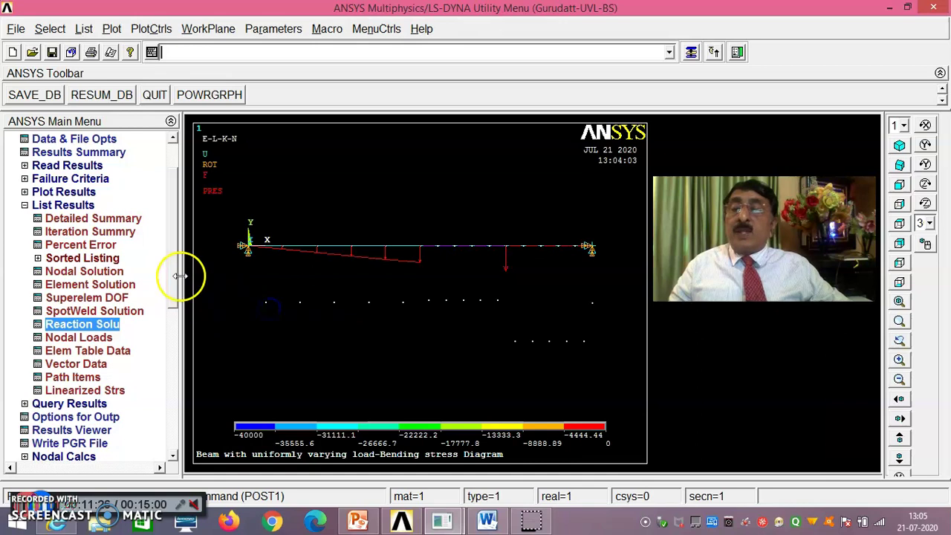
# Define an element table item by sequence number with SMISC, 34.
pyautogui.scroll(-4, 171, 277)
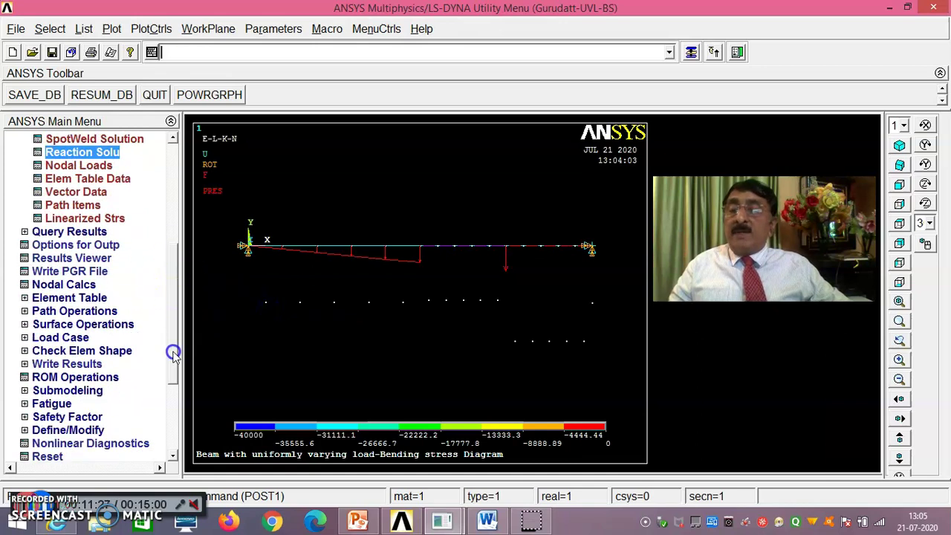
pyautogui.click(83, 307)
pyautogui.click(70, 219)
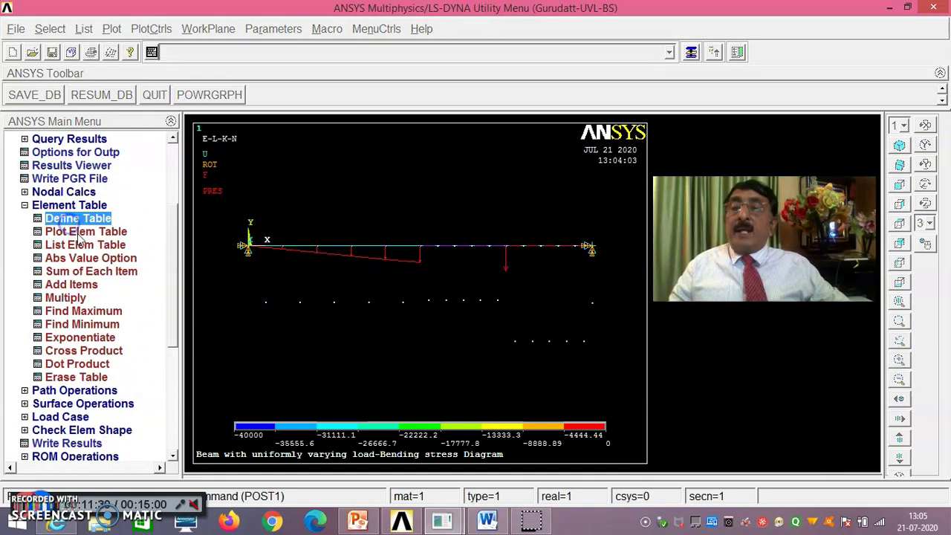
pyautogui.click(140, 356)
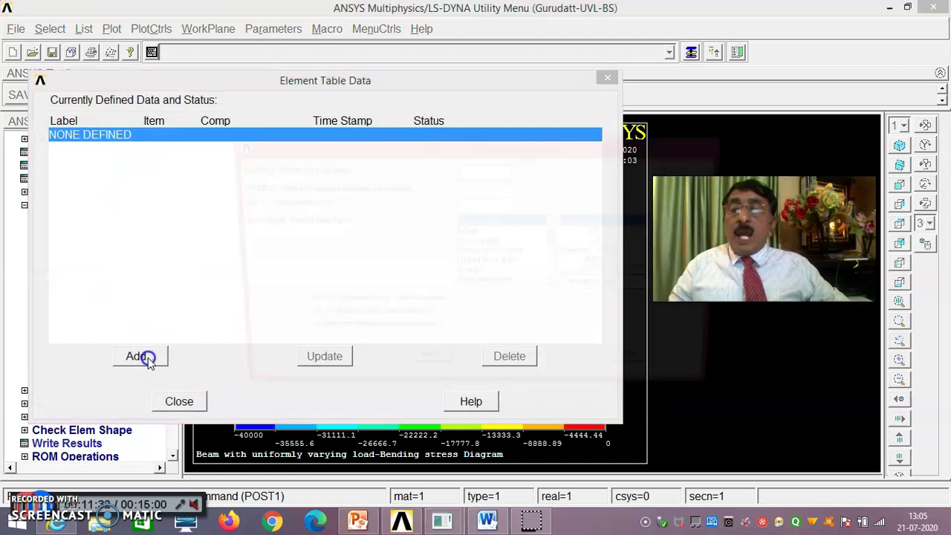
pyautogui.moveTo(557, 234); pyautogui.dragTo(557, 282)
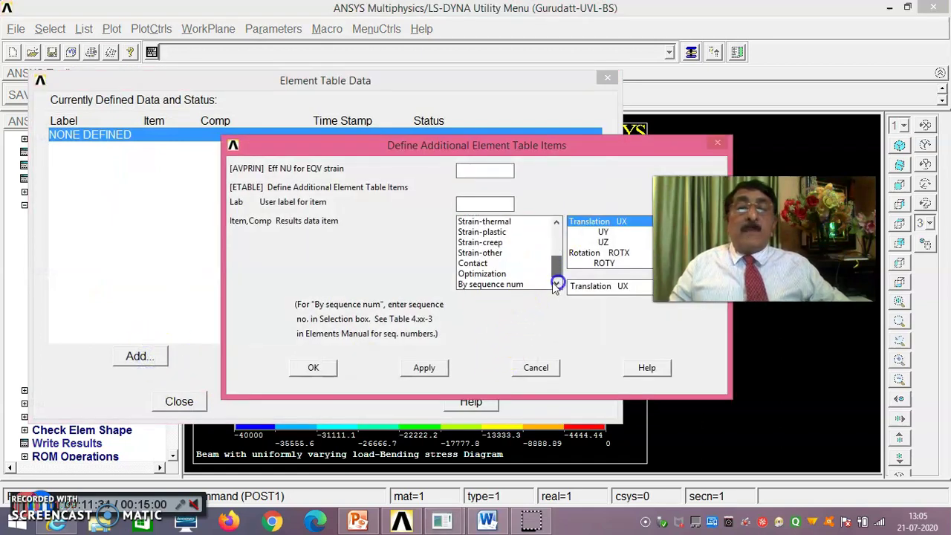
pyautogui.click(489, 286)
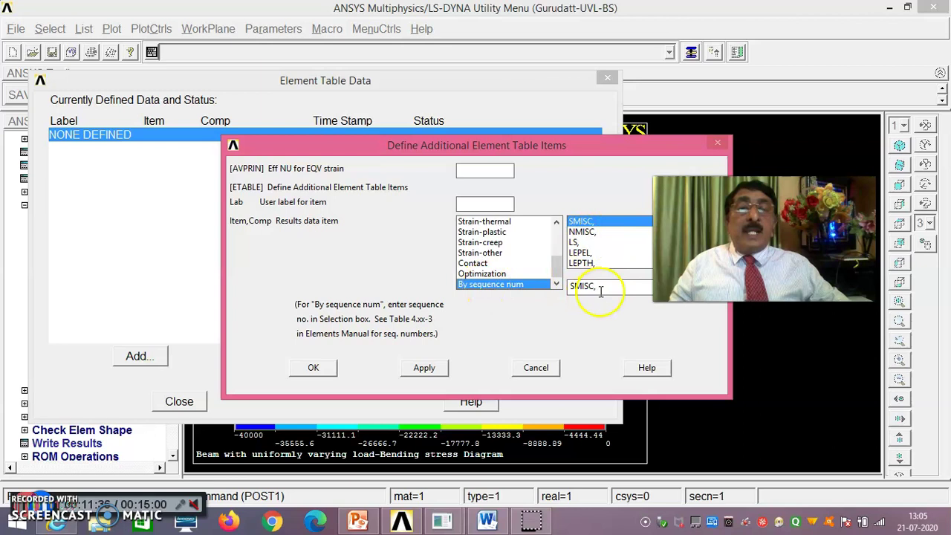
pyautogui.write('34')
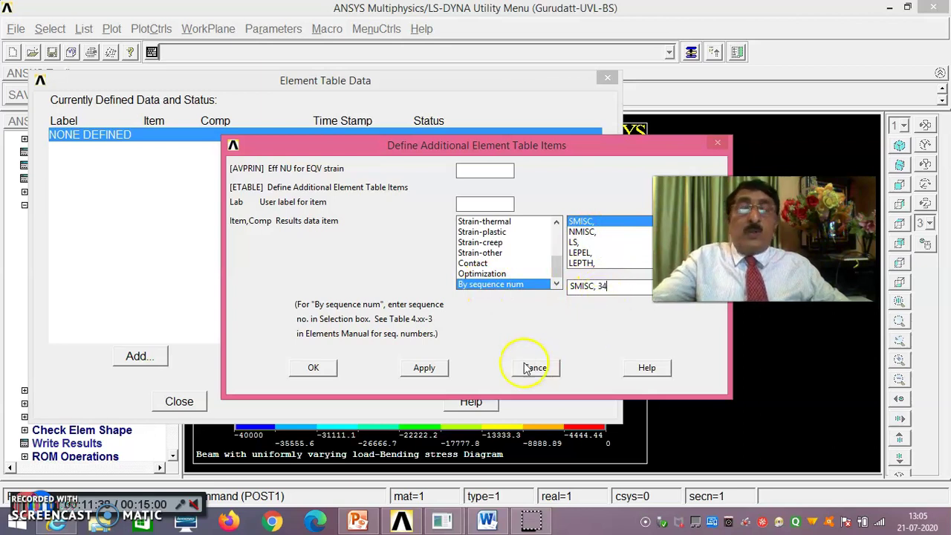
pyautogui.click(424, 370)
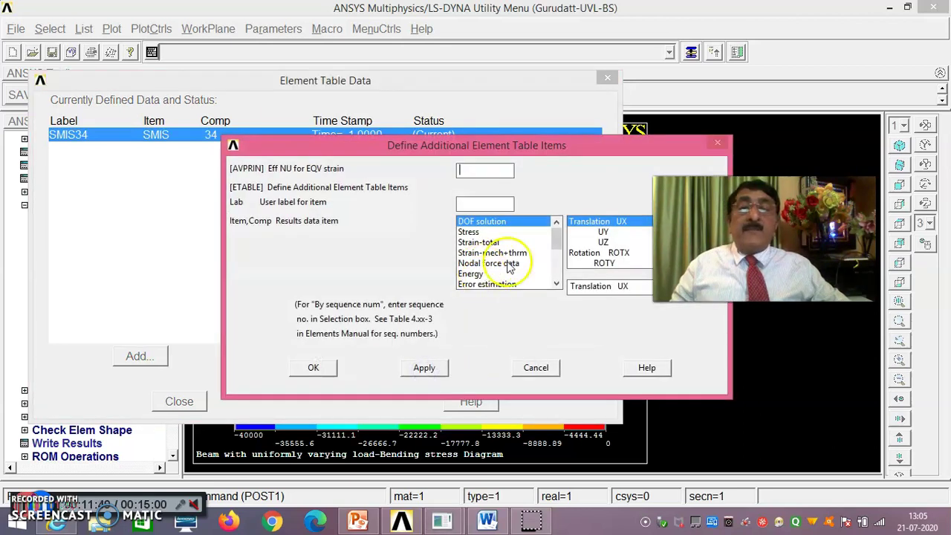
# Add a second element table item by sequence number with SMISC, 39 and close the element table data.
pyautogui.moveTo(557, 244); pyautogui.dragTo(556, 282)
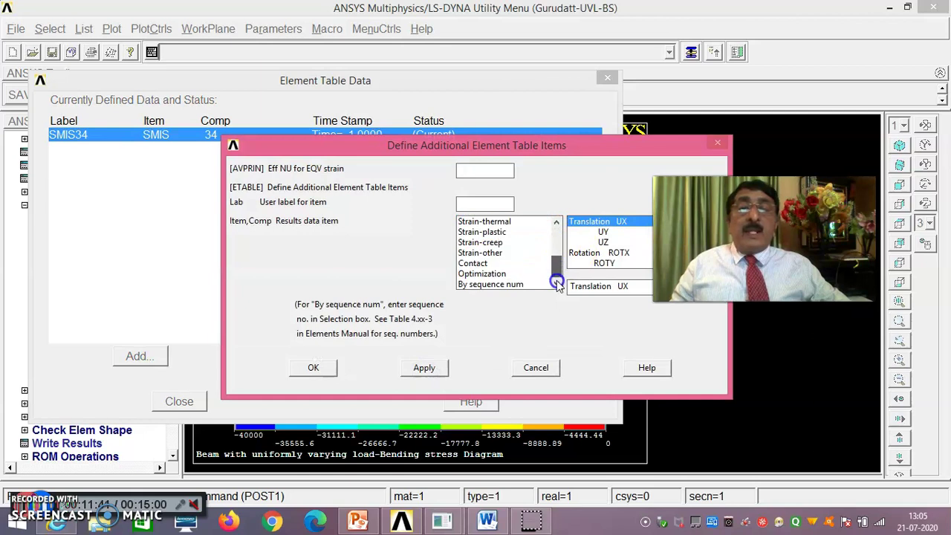
pyautogui.click(512, 284)
pyautogui.click(613, 285)
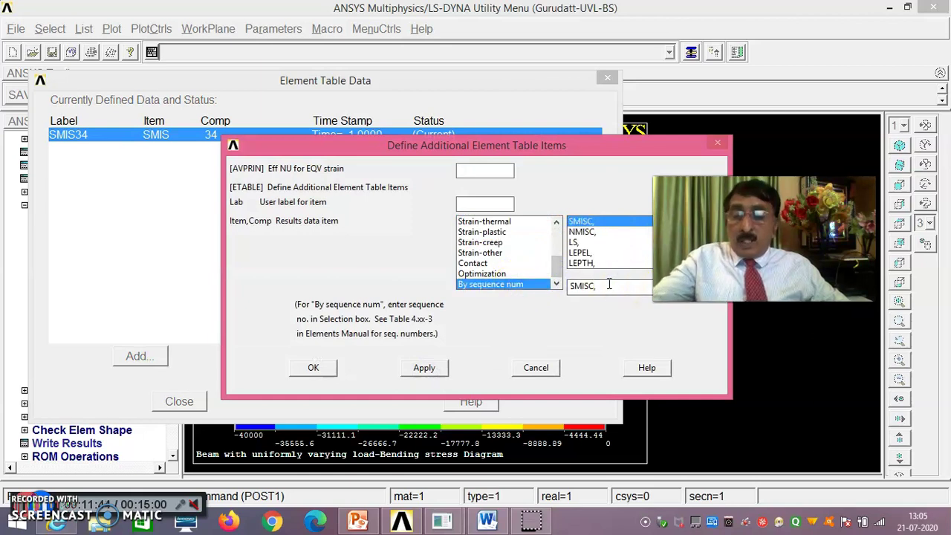
pyautogui.write('39')
pyautogui.click(326, 367)
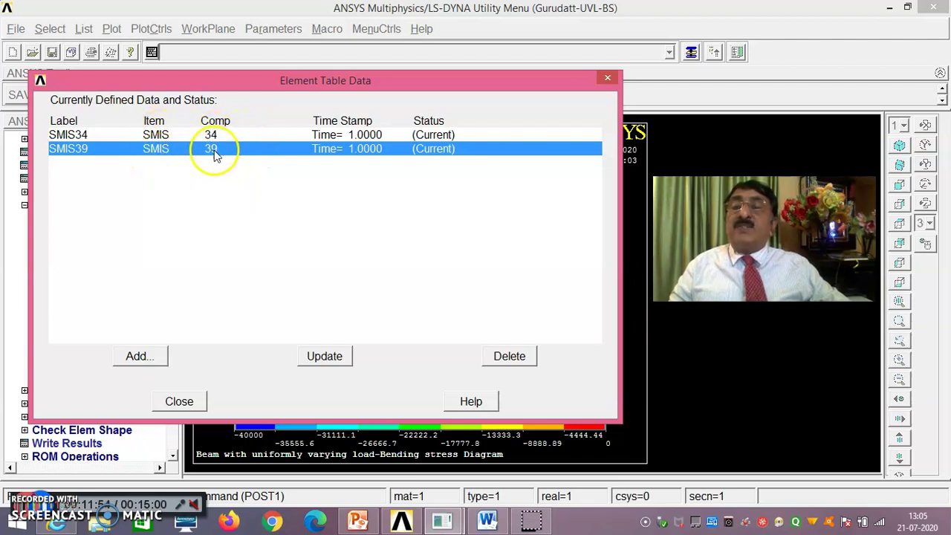
pyautogui.click(191, 398)
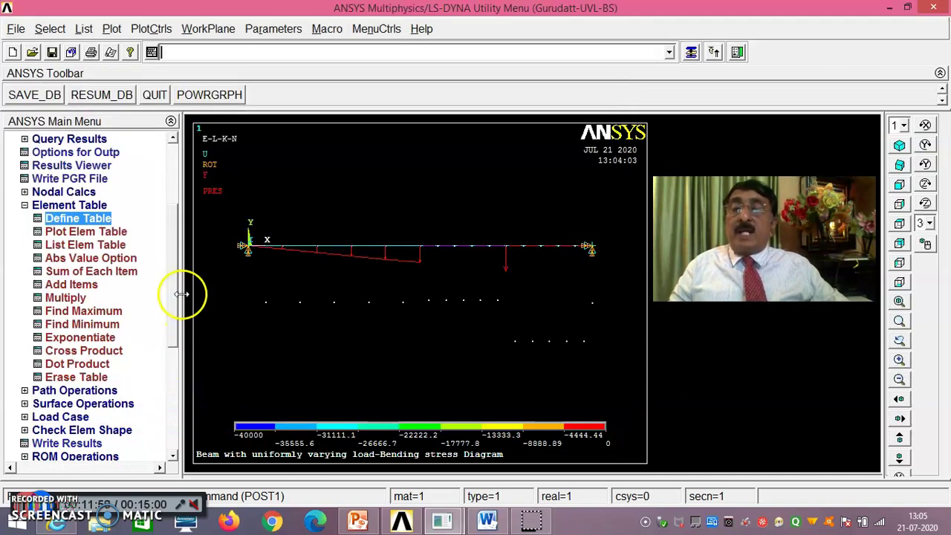
# Contour plot the line element results with SMIS34 at node I and SMIS39 at node J on the undeformed shape.
pyautogui.moveTo(174, 298); pyautogui.dragTo(170, 240)
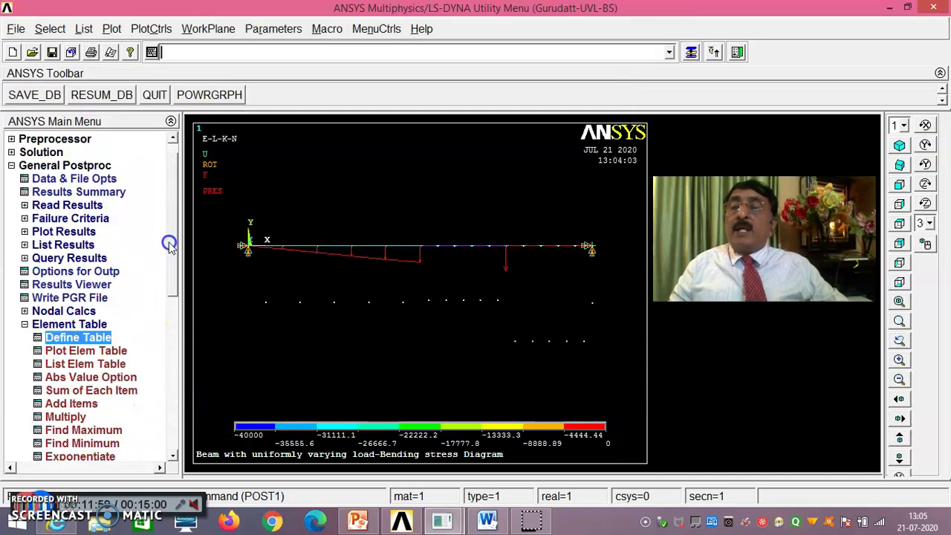
pyautogui.click(78, 233)
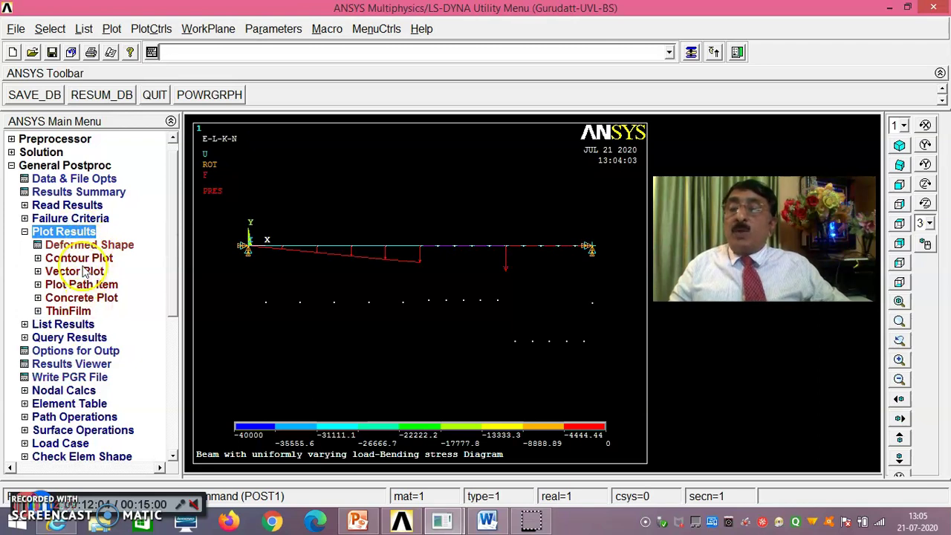
pyautogui.click(78, 258)
pyautogui.click(95, 310)
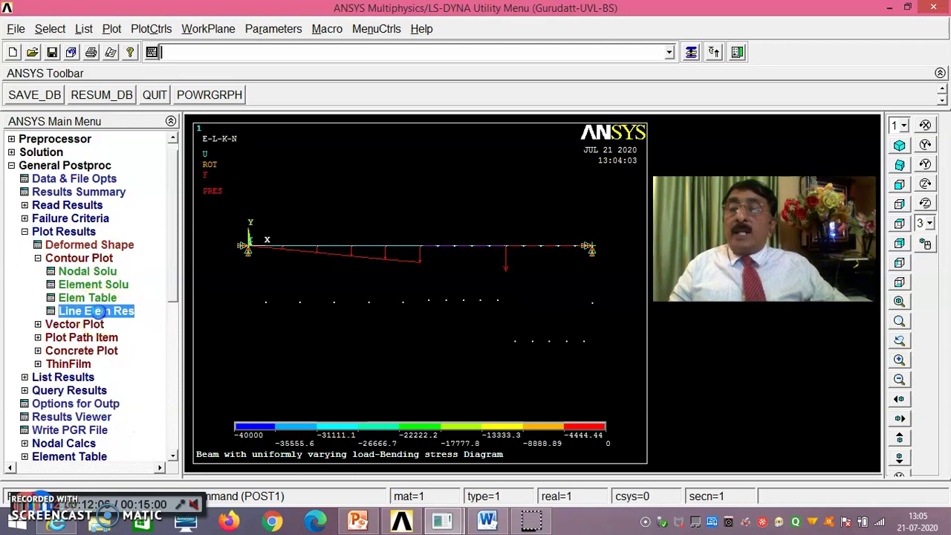
pyautogui.click(585, 226)
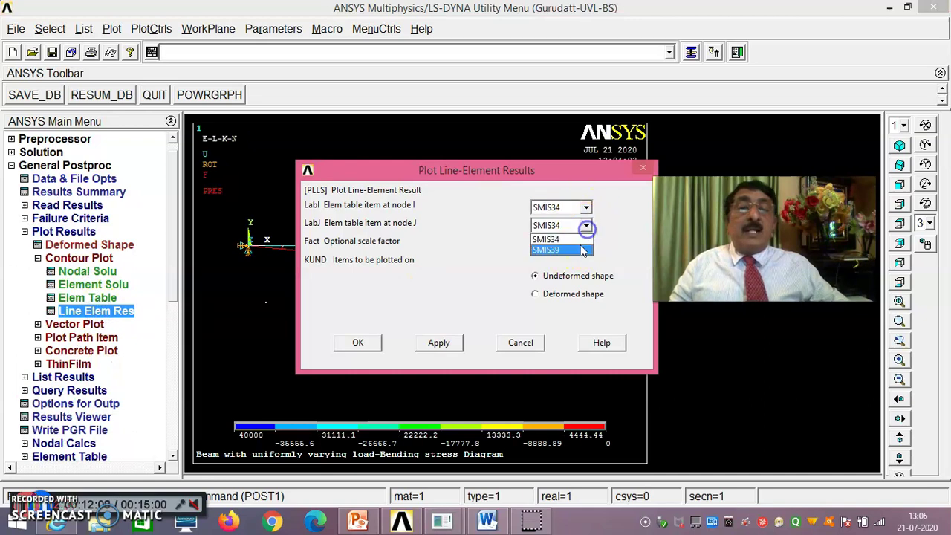
pyautogui.click(574, 248)
pyautogui.click(367, 344)
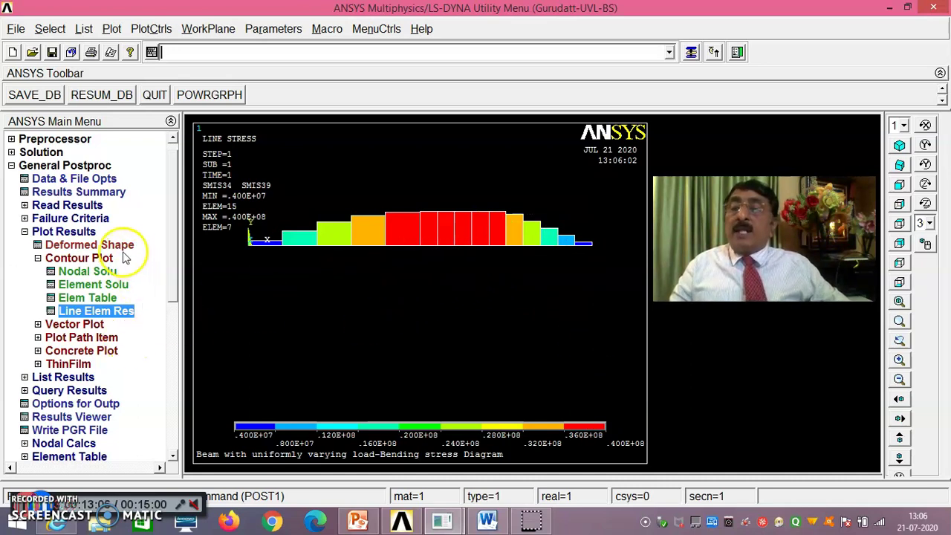
pyautogui.click(151, 29)
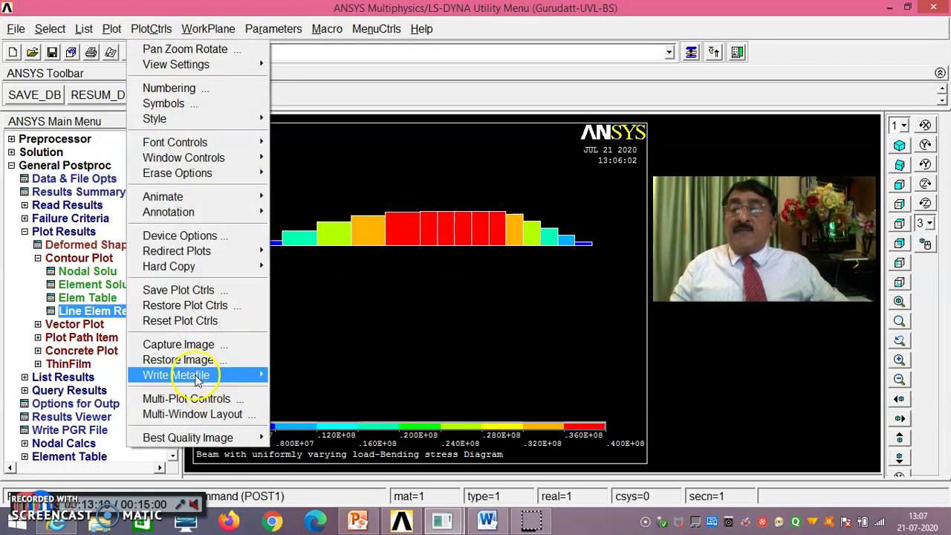
pyautogui.moveTo(238, 374)
pyautogui.click(338, 318)
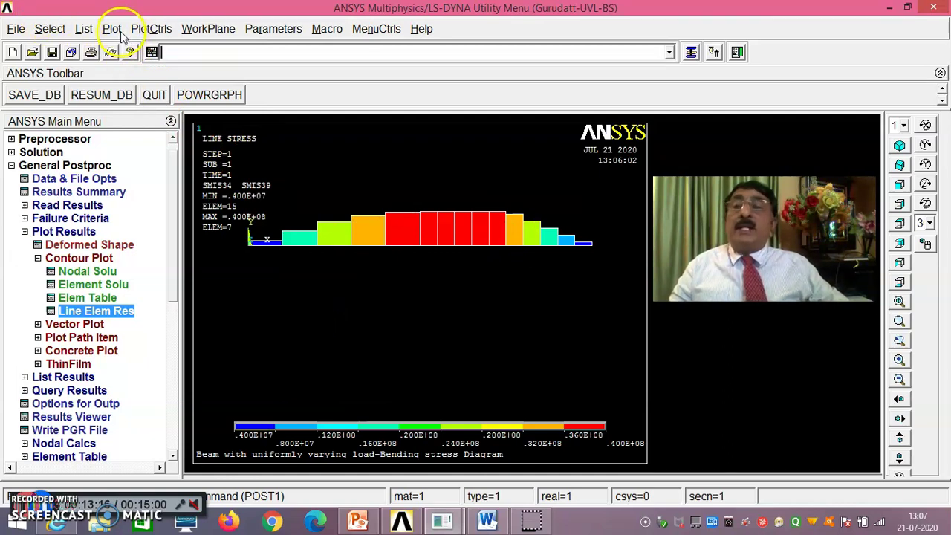
# Plot the deformed plus undeformed beam shape, and redisplay the line element stress plot for SMIS34 and SMIS39.
pyautogui.click(84, 246)
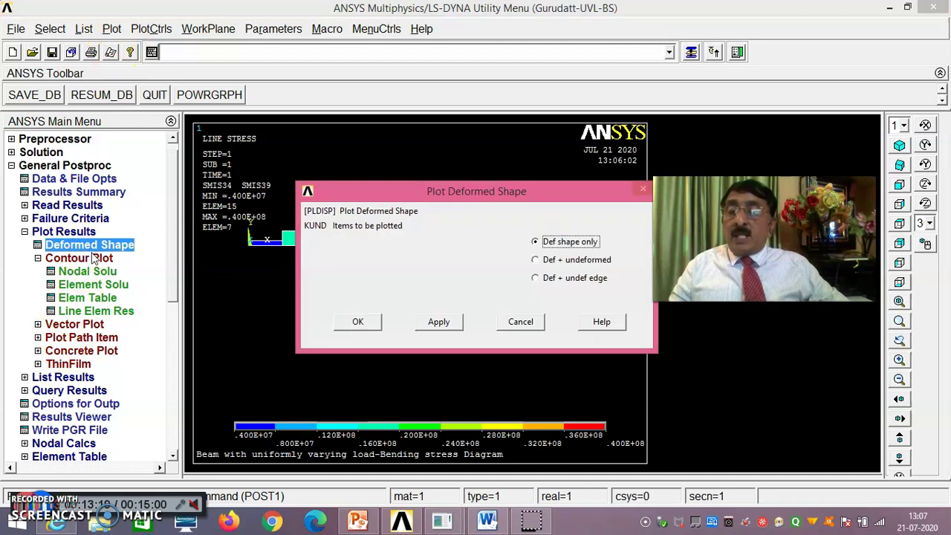
pyautogui.click(576, 260)
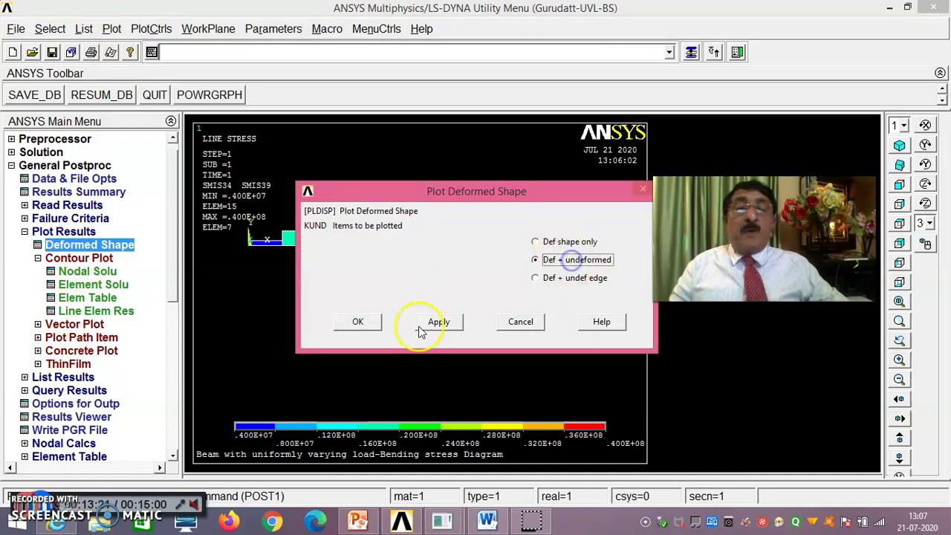
pyautogui.click(357, 323)
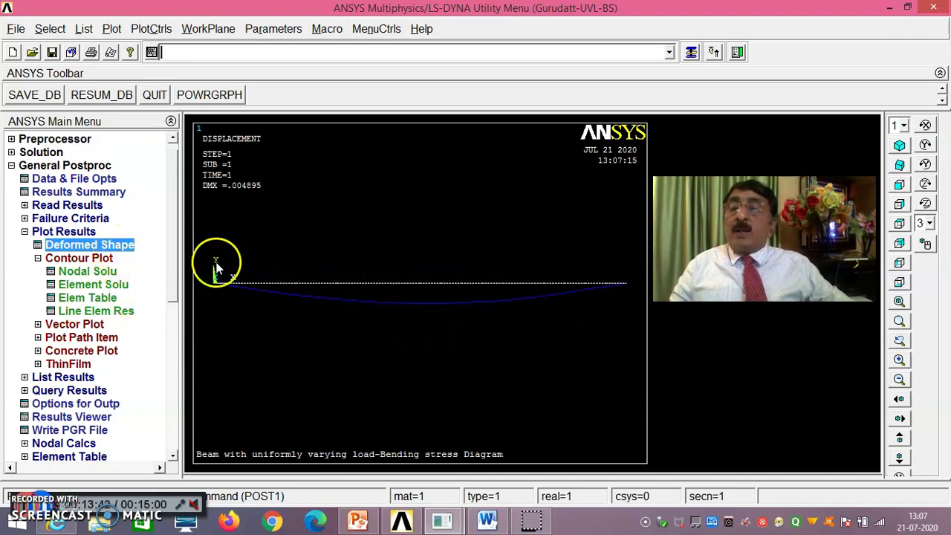
pyautogui.click(104, 311)
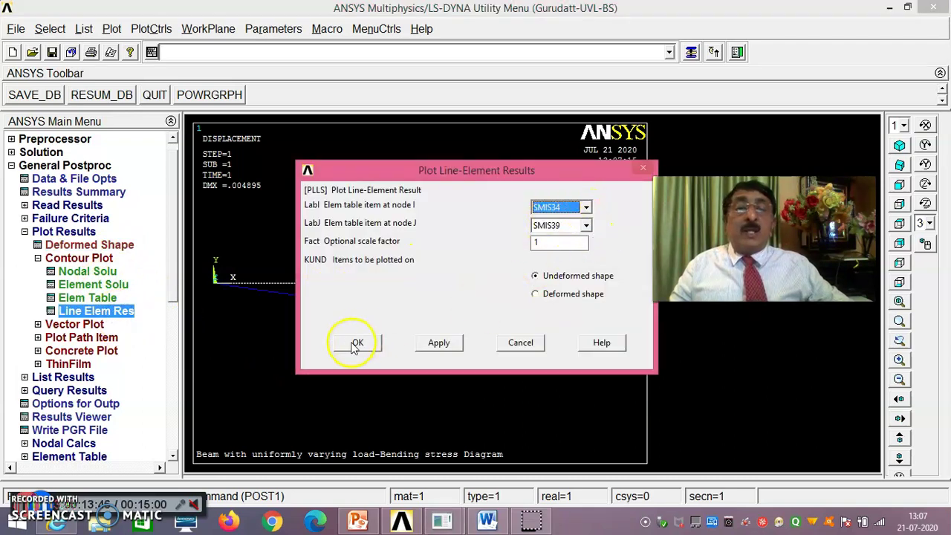
pyautogui.click(357, 344)
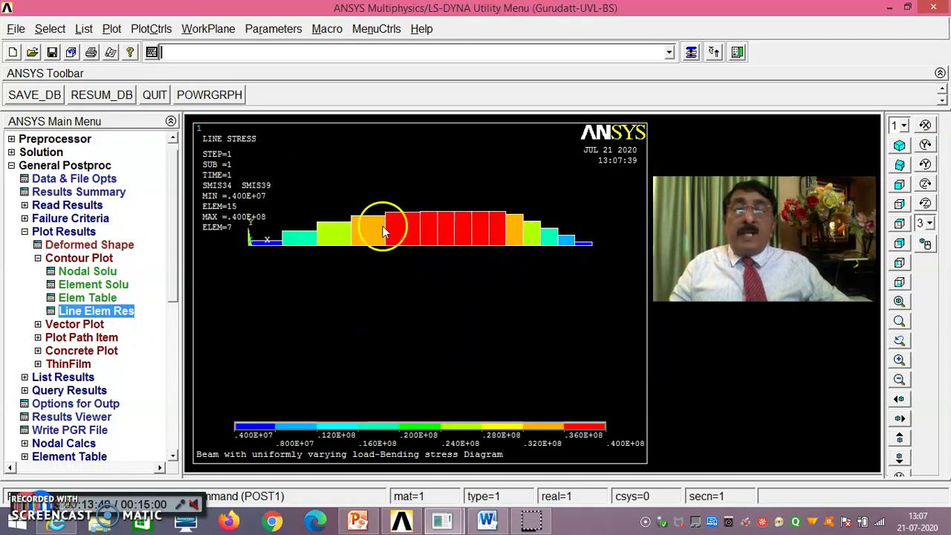
# List the reaction solution at the beam supports again and close the listing.
pyautogui.click(75, 377)
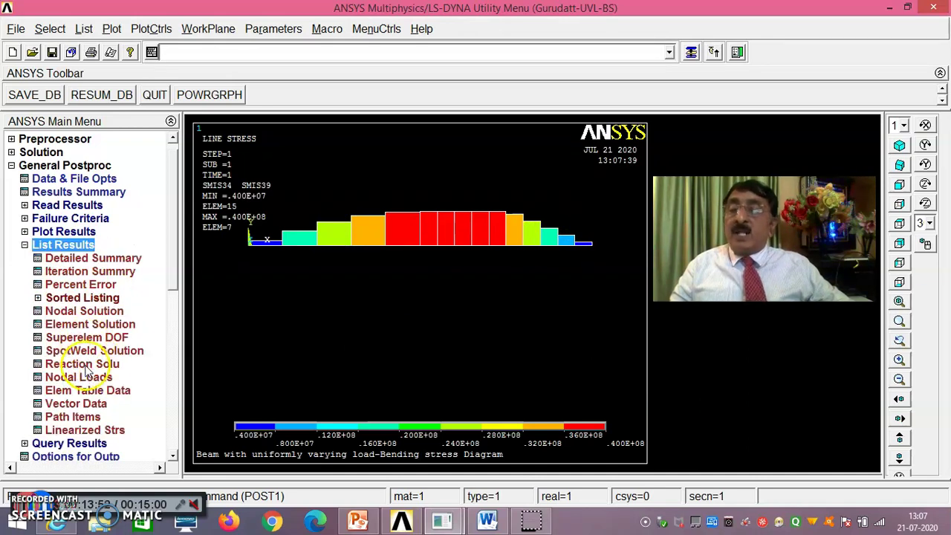
pyautogui.click(83, 364)
pyautogui.click(363, 344)
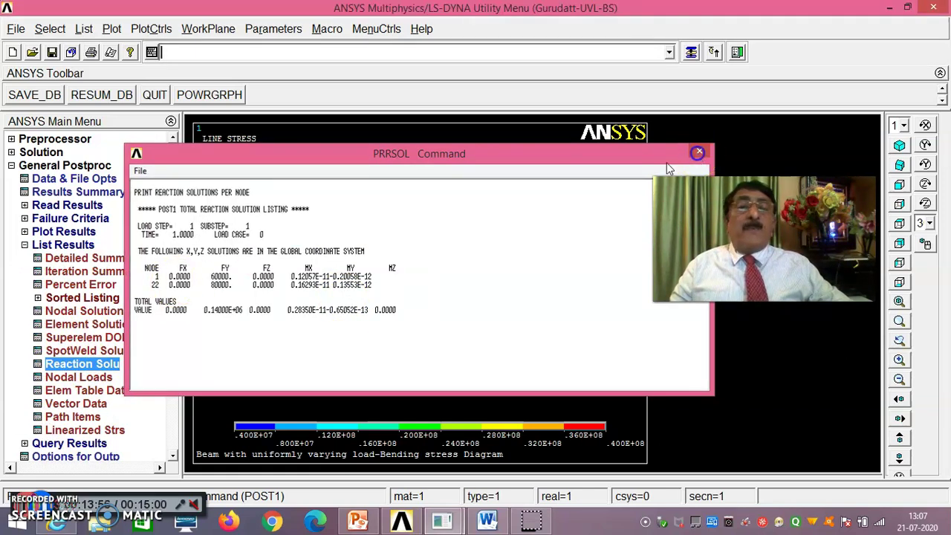
pyautogui.click(700, 152)
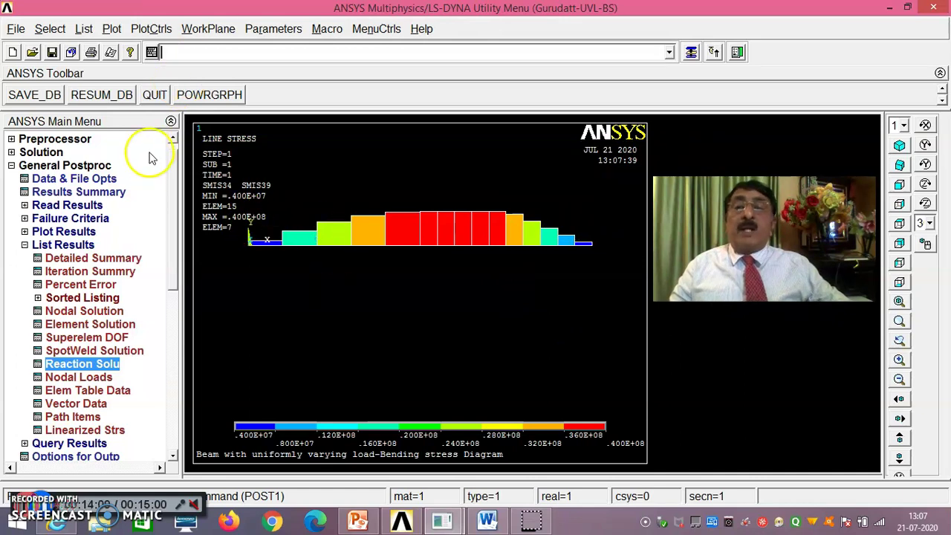
# Plot the elements, animate the deformed results for USUM displacement, and close the animation controller.
pyautogui.click(112, 28)
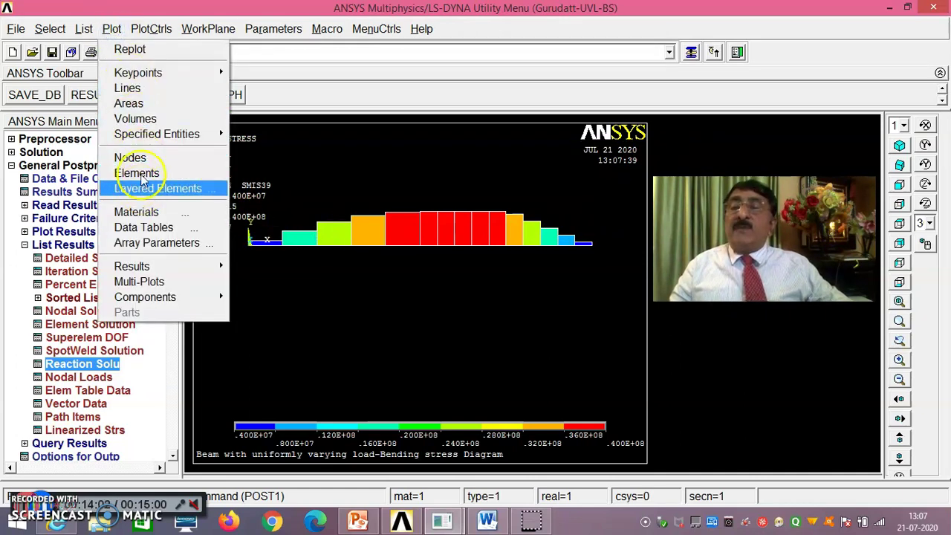
pyautogui.click(141, 174)
pyautogui.click(204, 29)
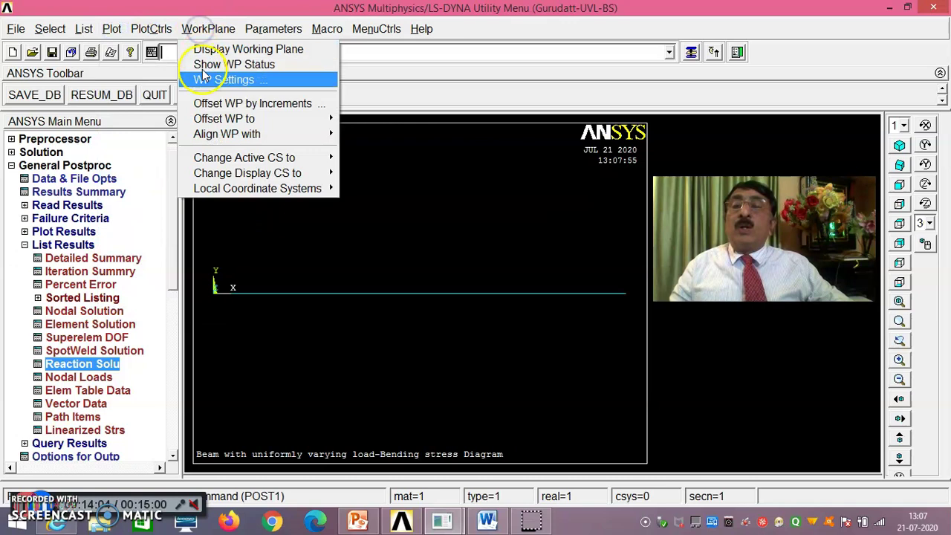
pyautogui.click(162, 29)
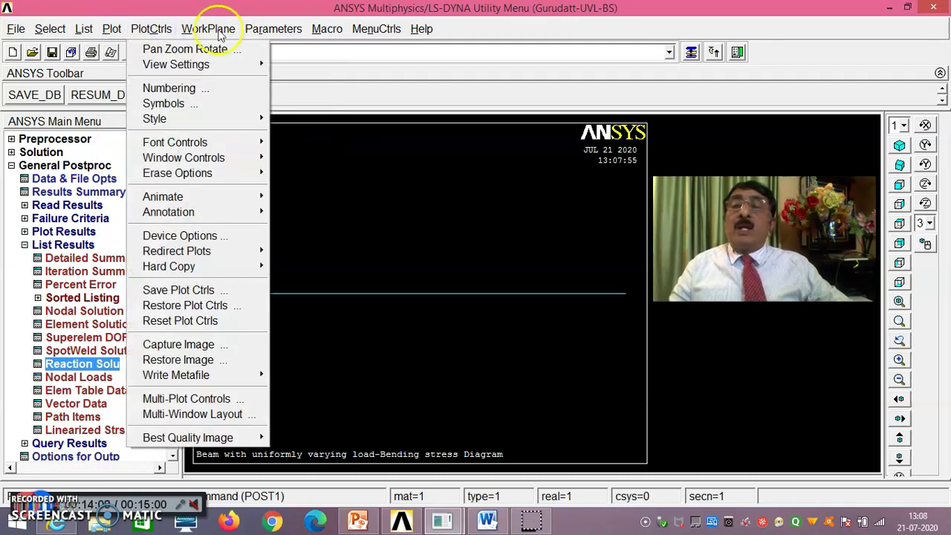
pyautogui.moveTo(208, 196)
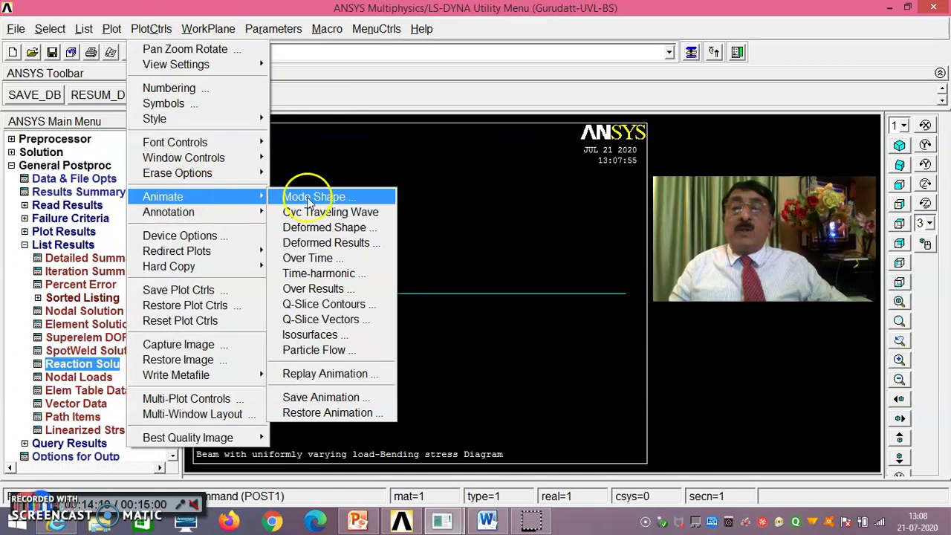
pyautogui.click(327, 243)
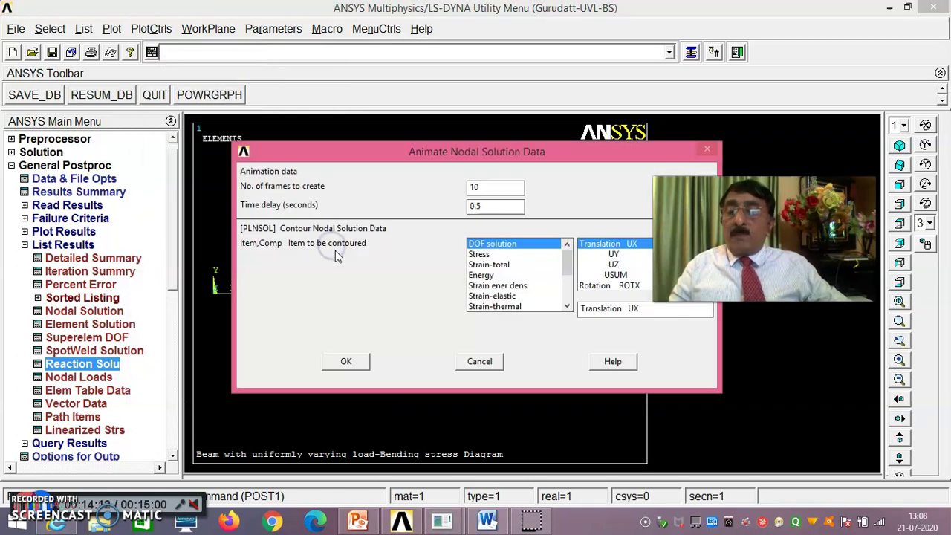
pyautogui.click(615, 274)
pyautogui.click(347, 362)
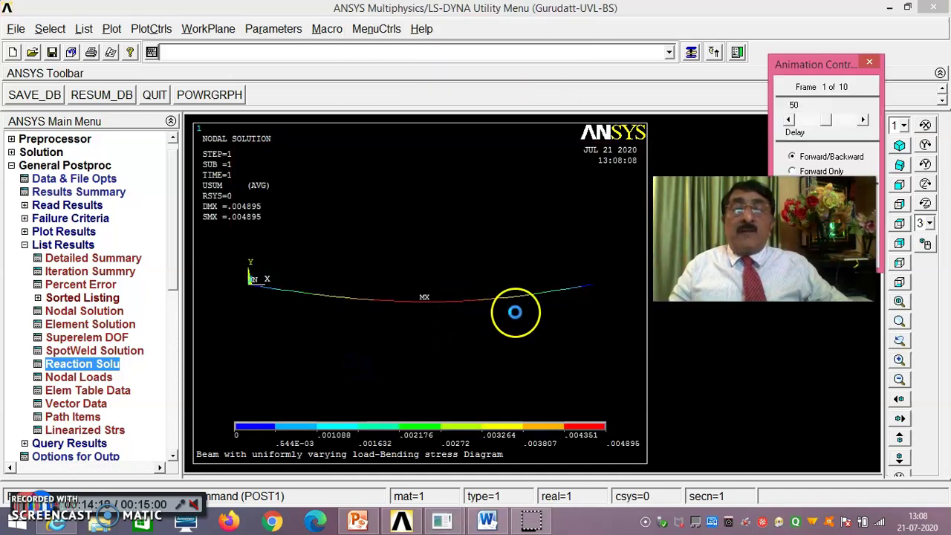
pyautogui.moveTo(844, 72); pyautogui.dragTo(638, 76)
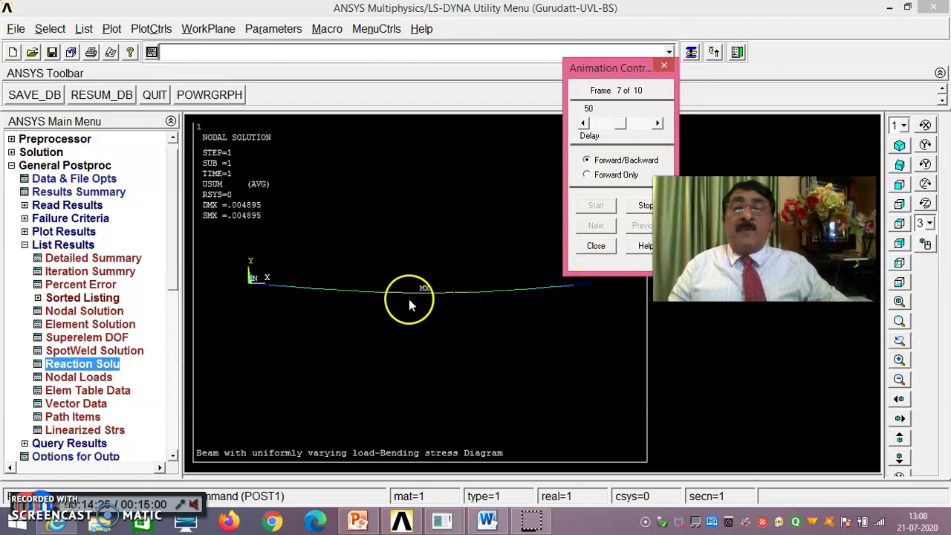
pyautogui.click(600, 251)
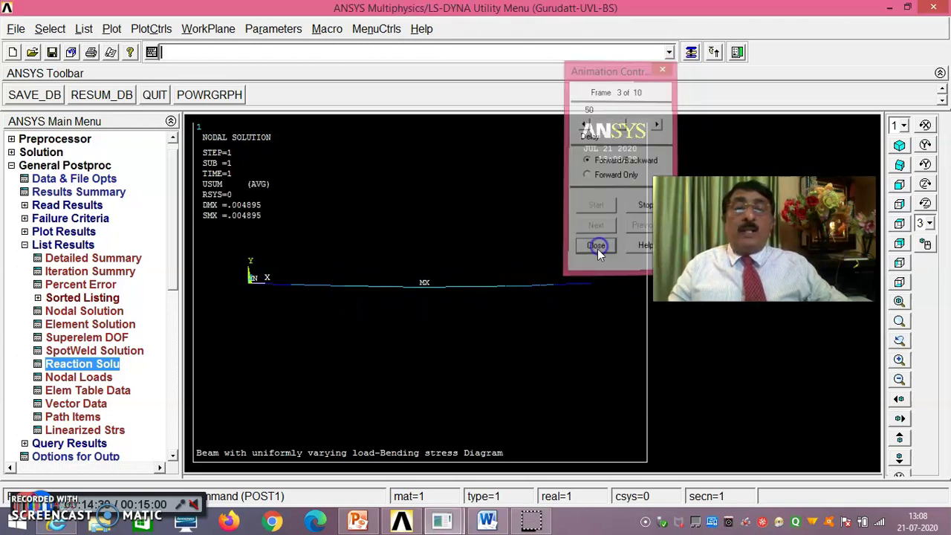
# Return the display from the nodal solution to a plot of the beam's elements.
pyautogui.click(150, 28)
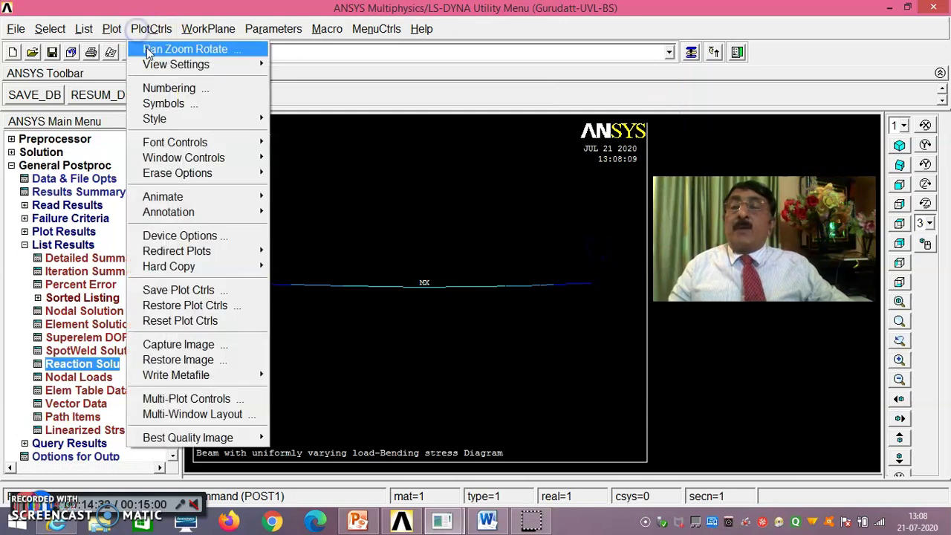
pyautogui.moveTo(111, 29)
pyautogui.click(159, 172)
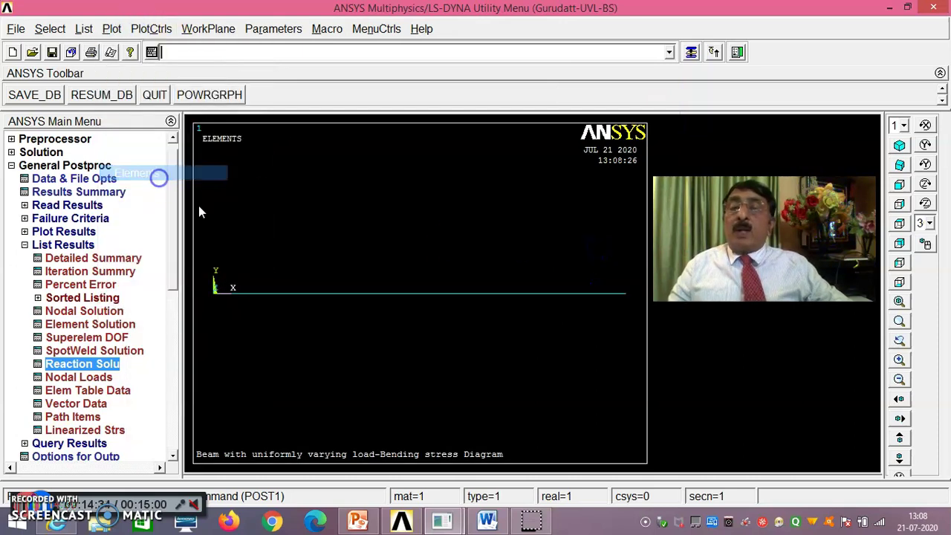